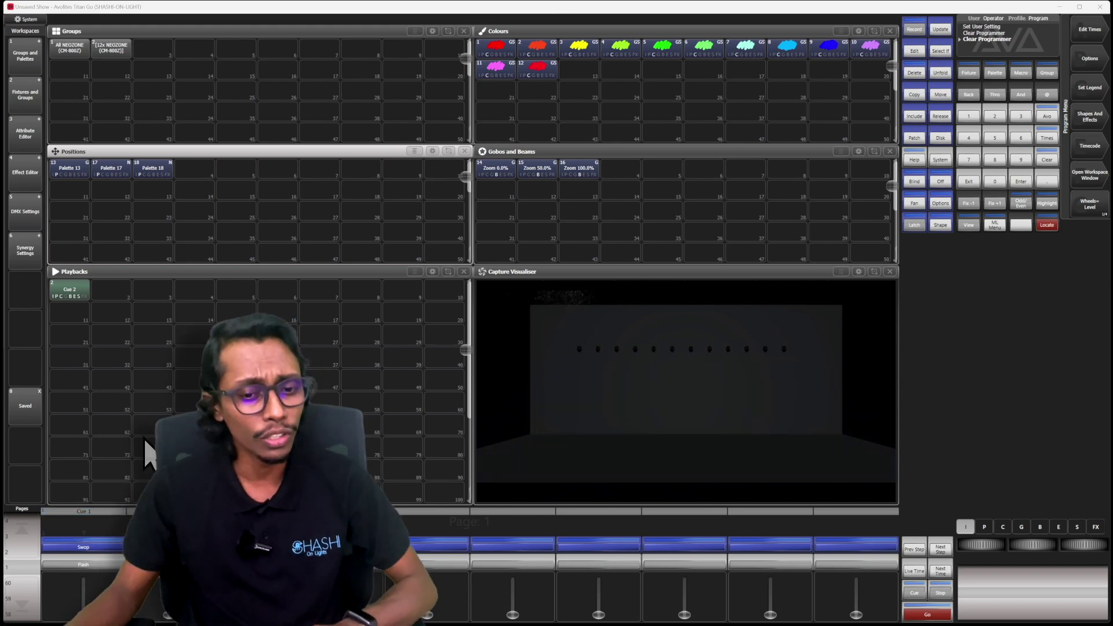
Preview the looks stored in Cue 2 and Cue 1 and clear the programmer
{"action": "left_click", "coordinate": [75, 287]}
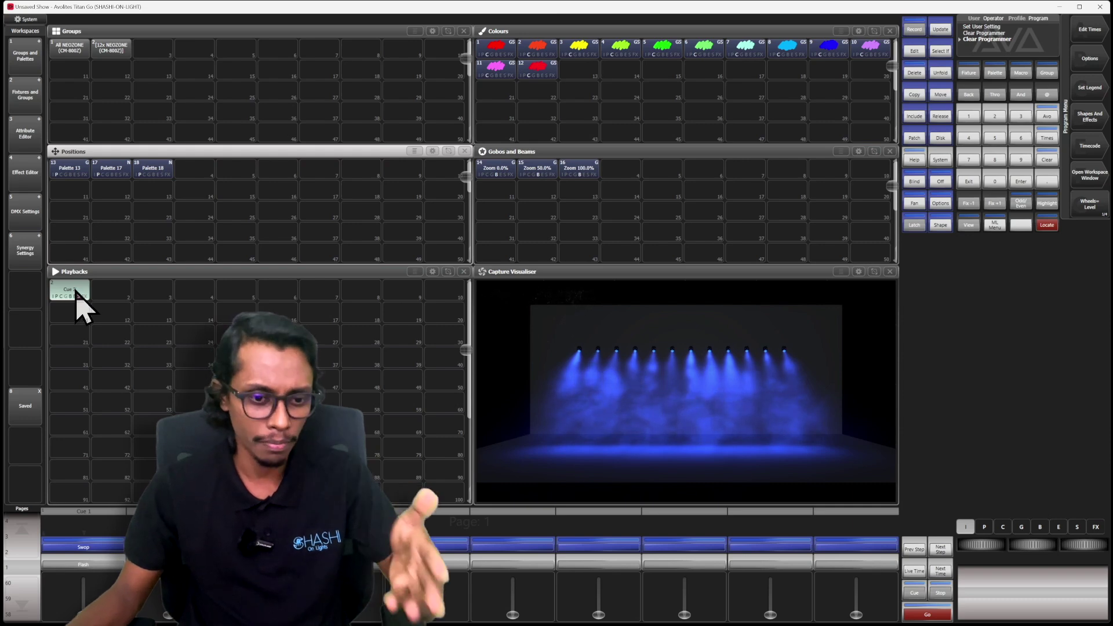
{"action": "key", "text": "q"}
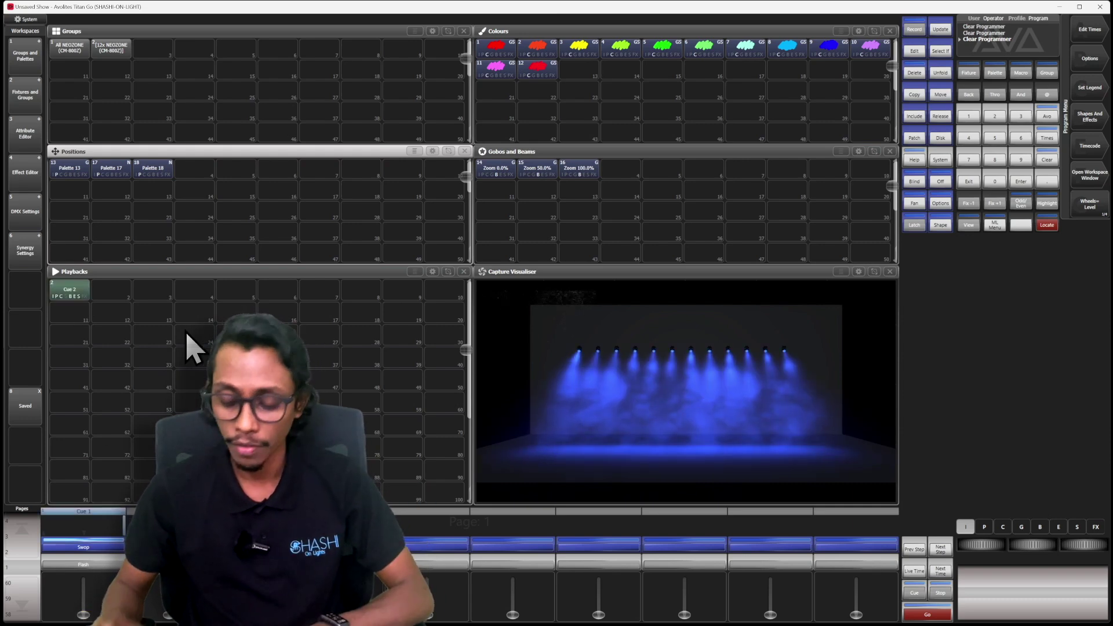
{"action": "key", "text": "c"}
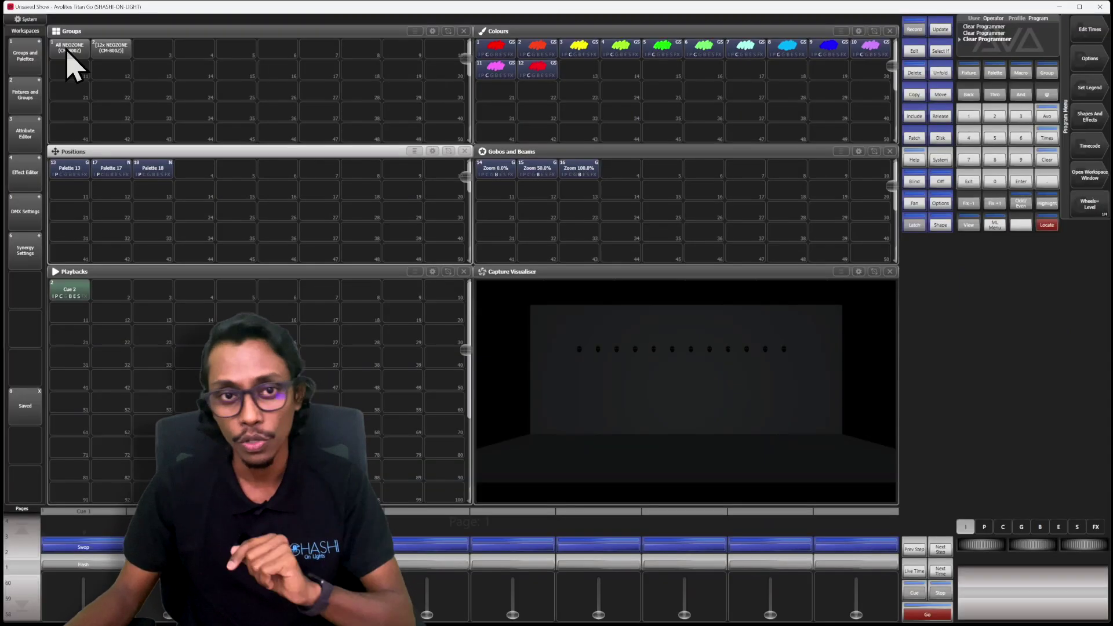
Locate and clear the All NEOZONE (CM-800Z) group, and preview Cue 2 on its own before releasing it
{"action": "left_click", "coordinate": [67, 50]}
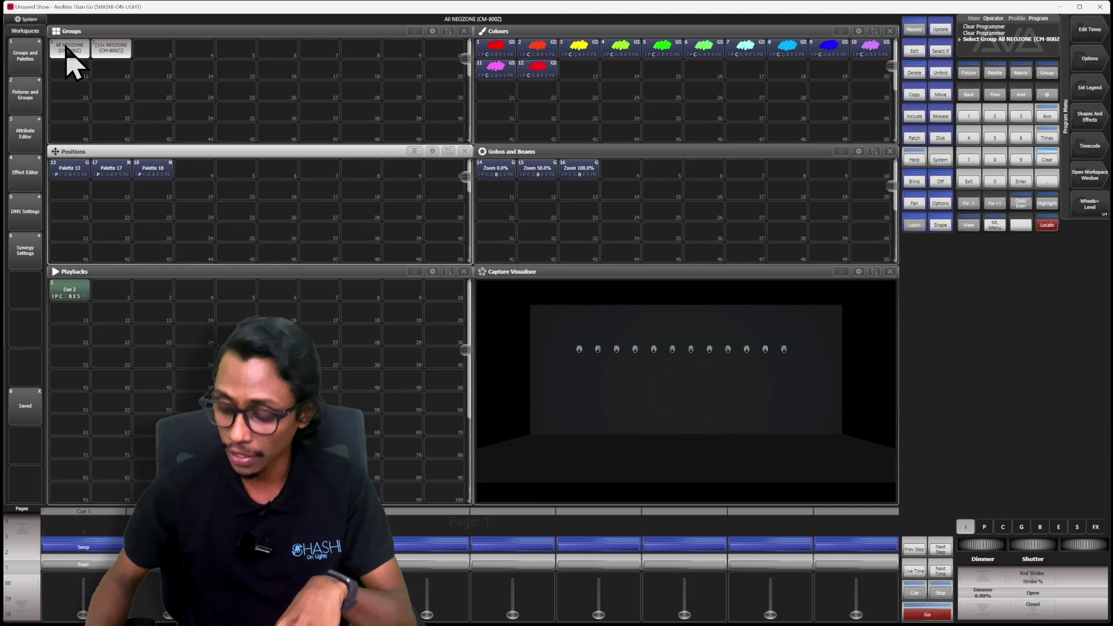
{"action": "key", "text": "l"}
{"action": "key", "text": "c"}
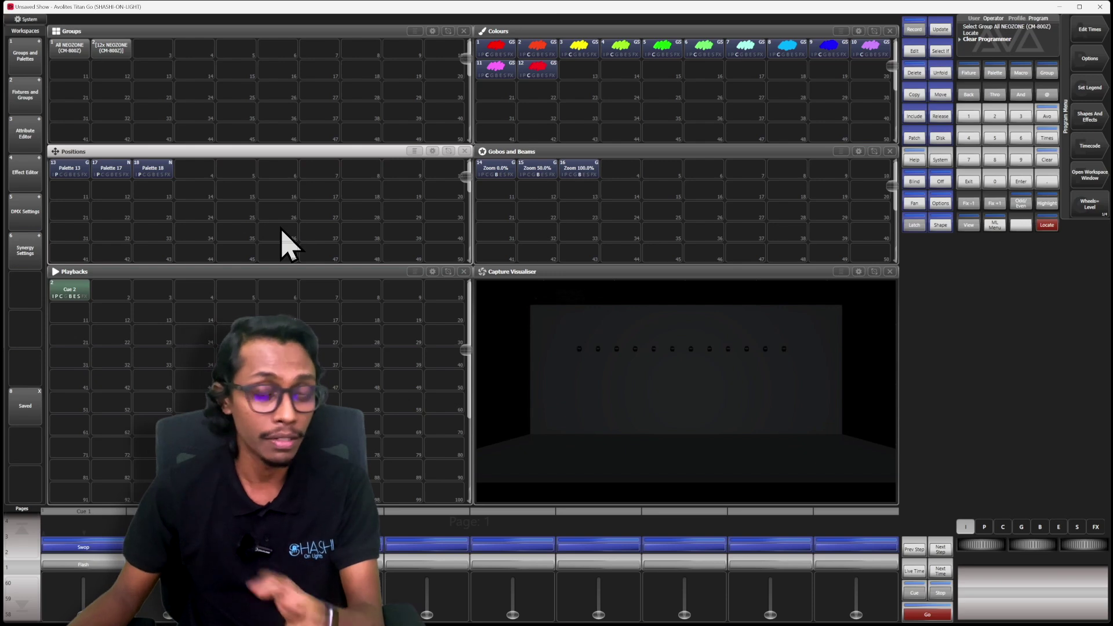
{"action": "left_click", "coordinate": [81, 293]}
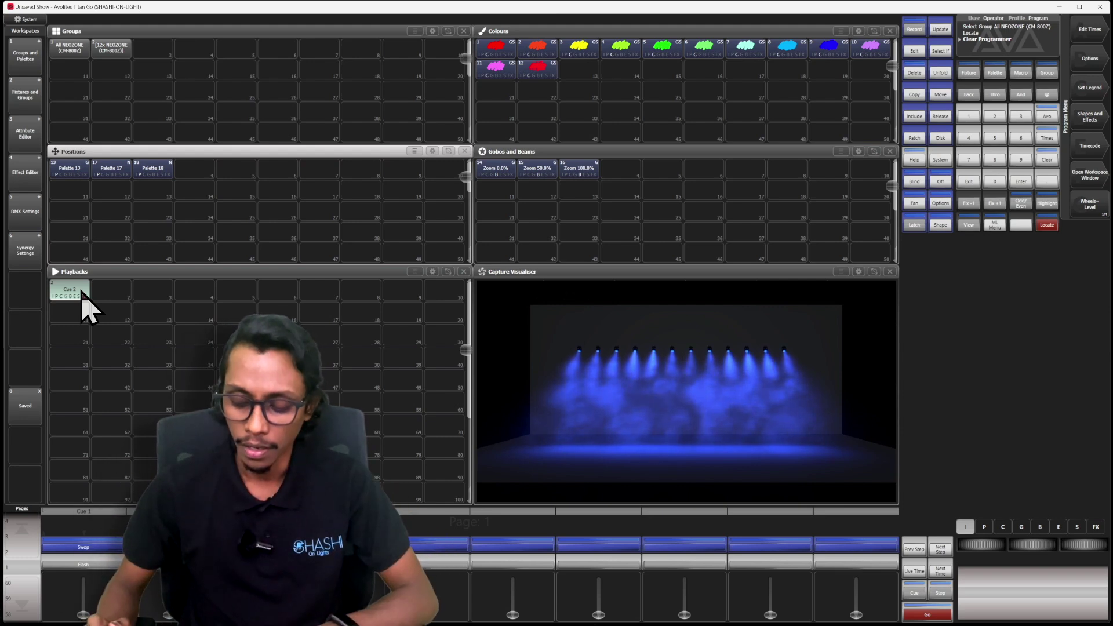
{"action": "left_click", "coordinate": [82, 294]}
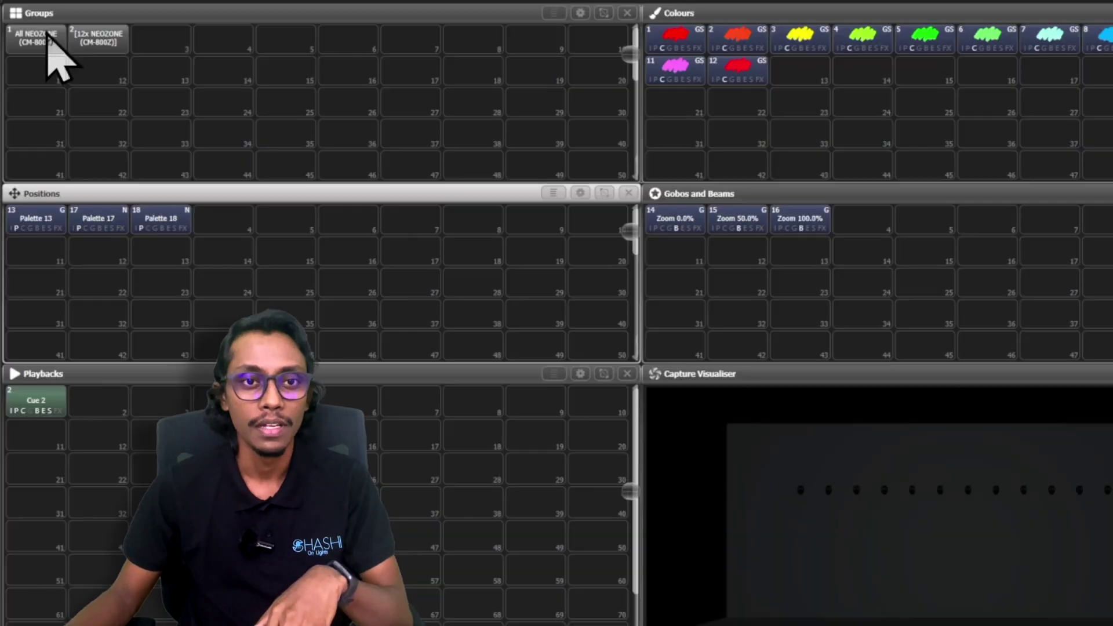
Locate the All NEOZONE (CM-800Z) group and apply position Palette 18, the red colour palette 1 and Zoom 0.0%
{"action": "left_click", "coordinate": [75, 48]}
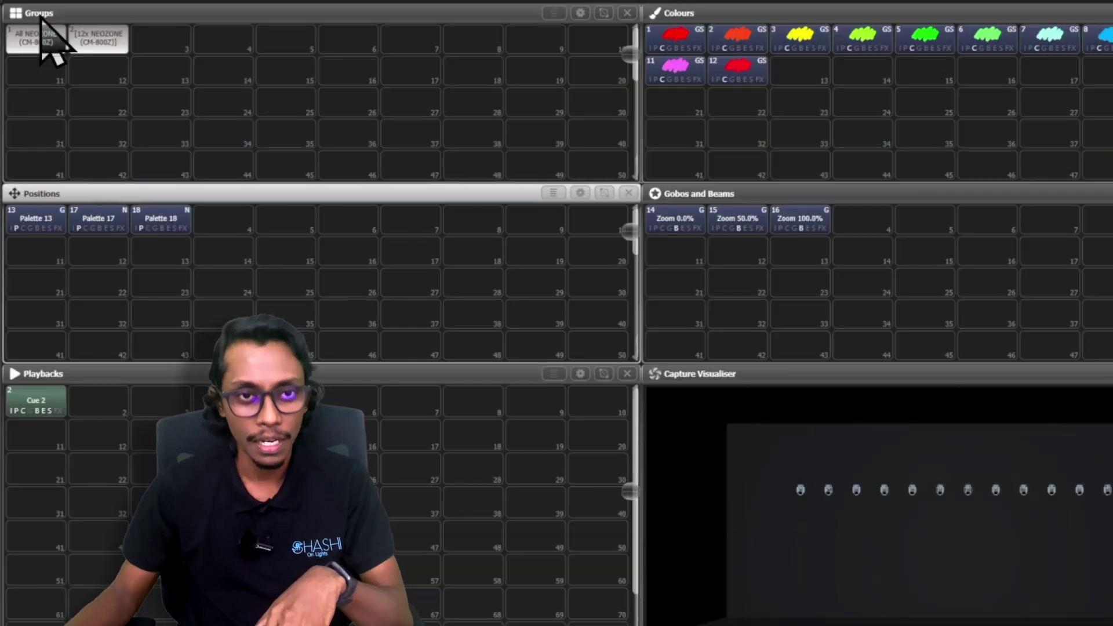
{"action": "left_click", "coordinate": [161, 214]}
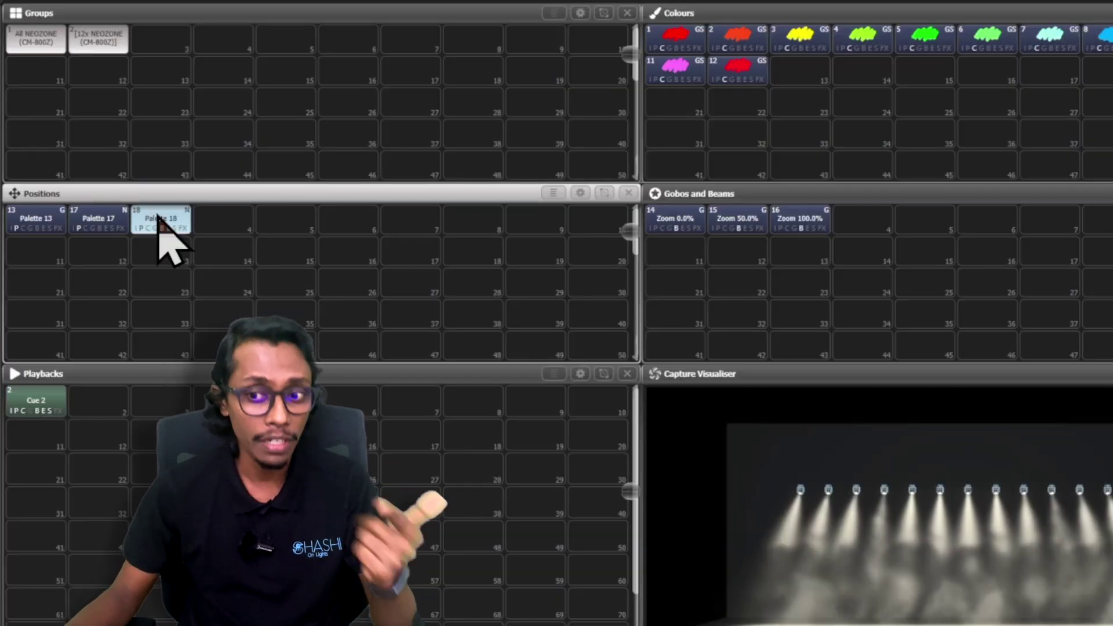
{"action": "left_click", "coordinate": [680, 36]}
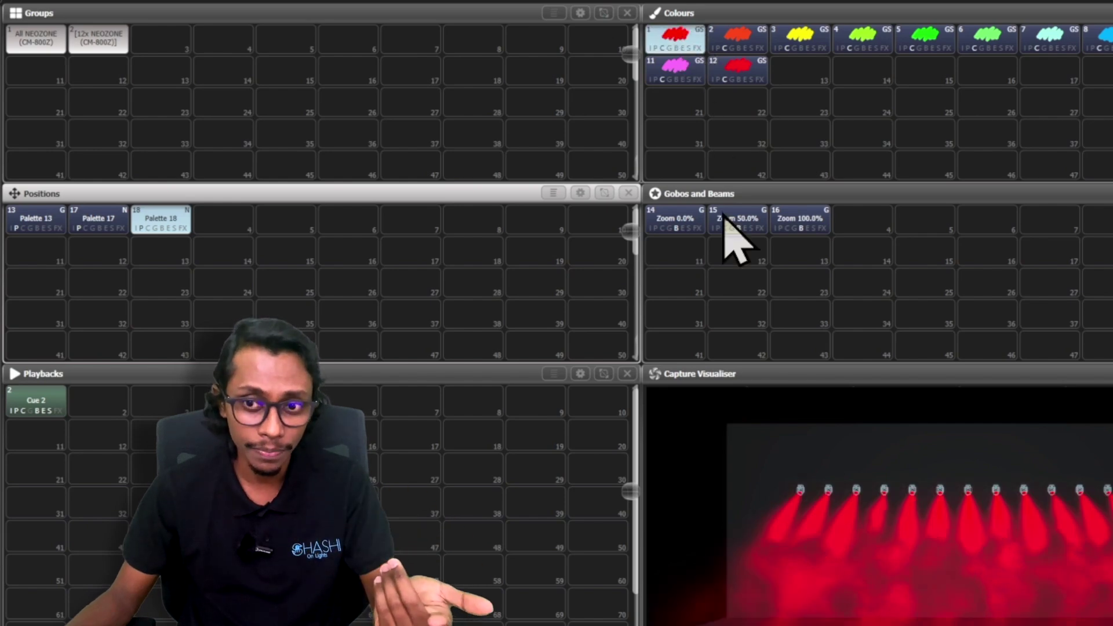
{"action": "left_click", "coordinate": [666, 228]}
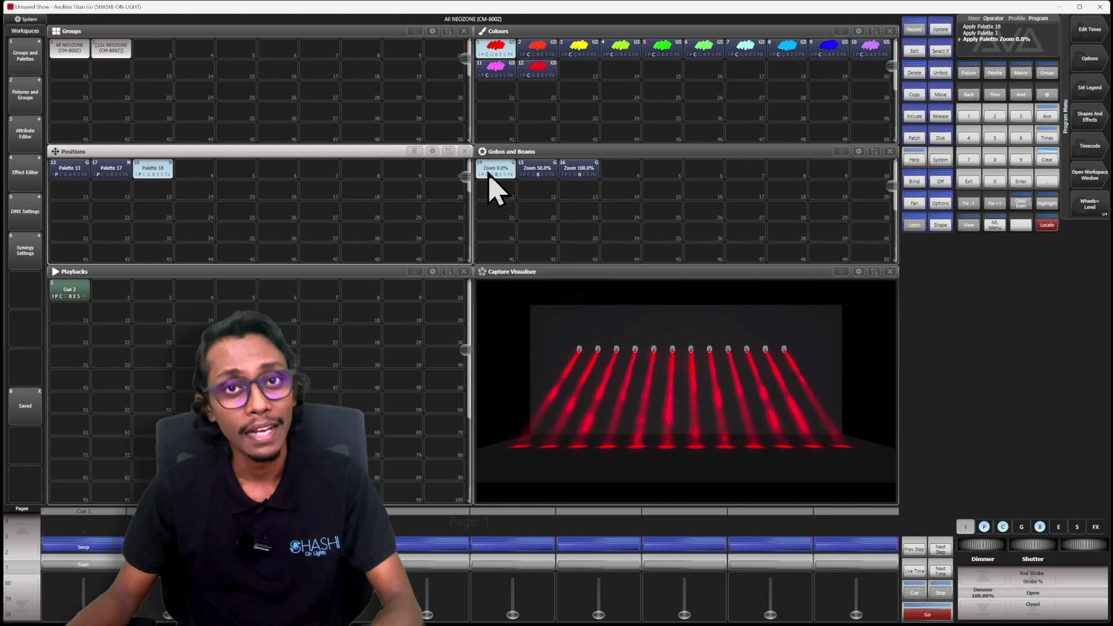
Record the red look as a memory in Fixture record mode on the third playback handle, and clear the programmer
{"action": "key", "text": "r"}
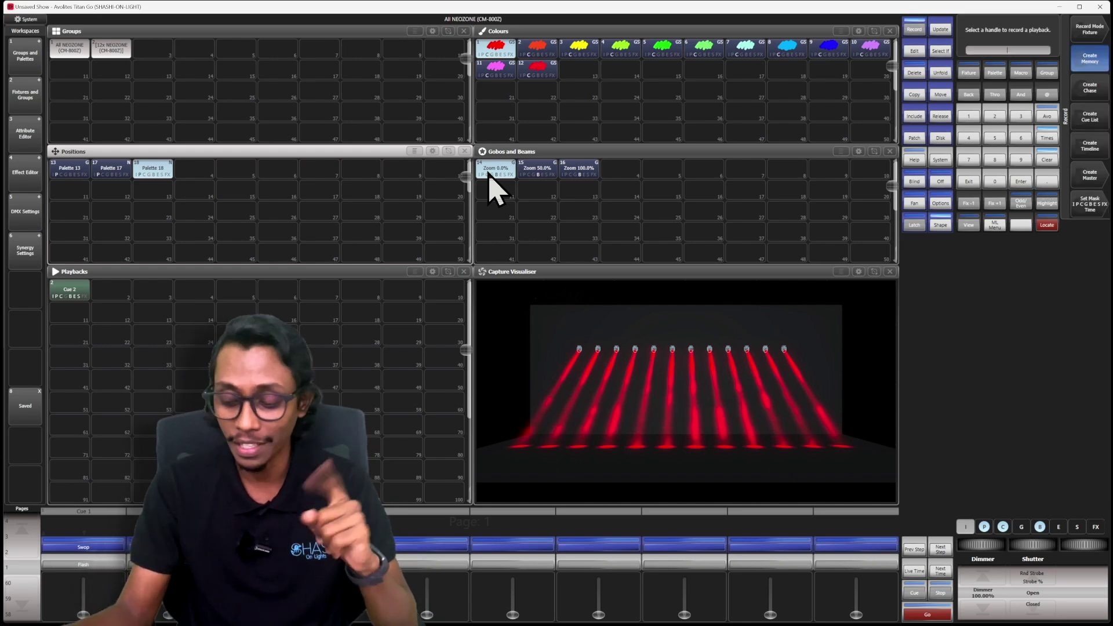
{"action": "key", "text": "F1"}
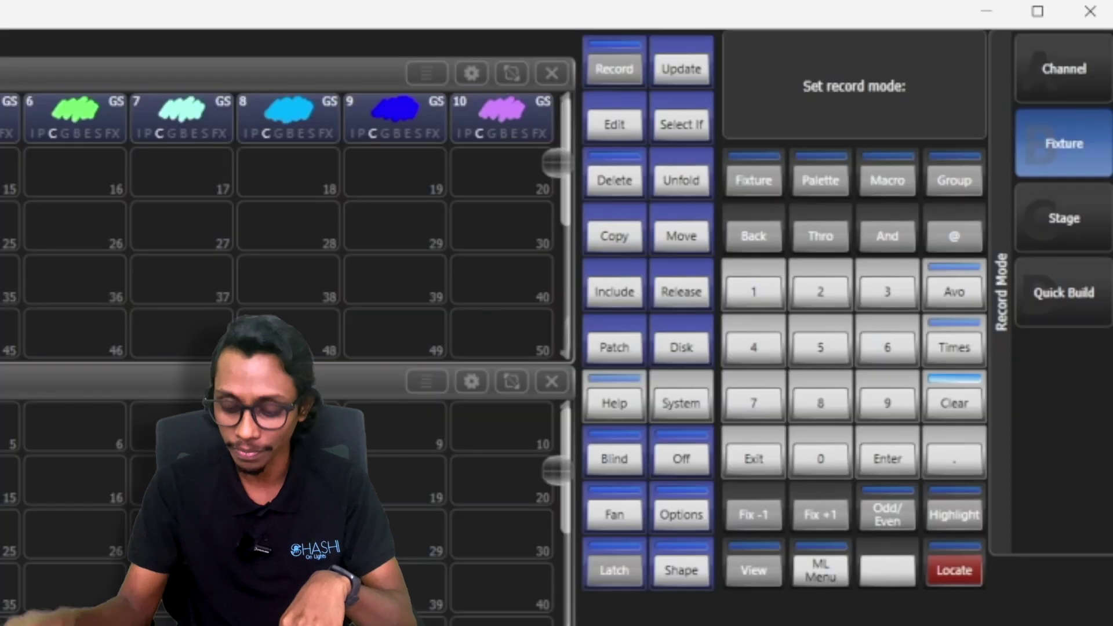
{"action": "key", "text": "F2"}
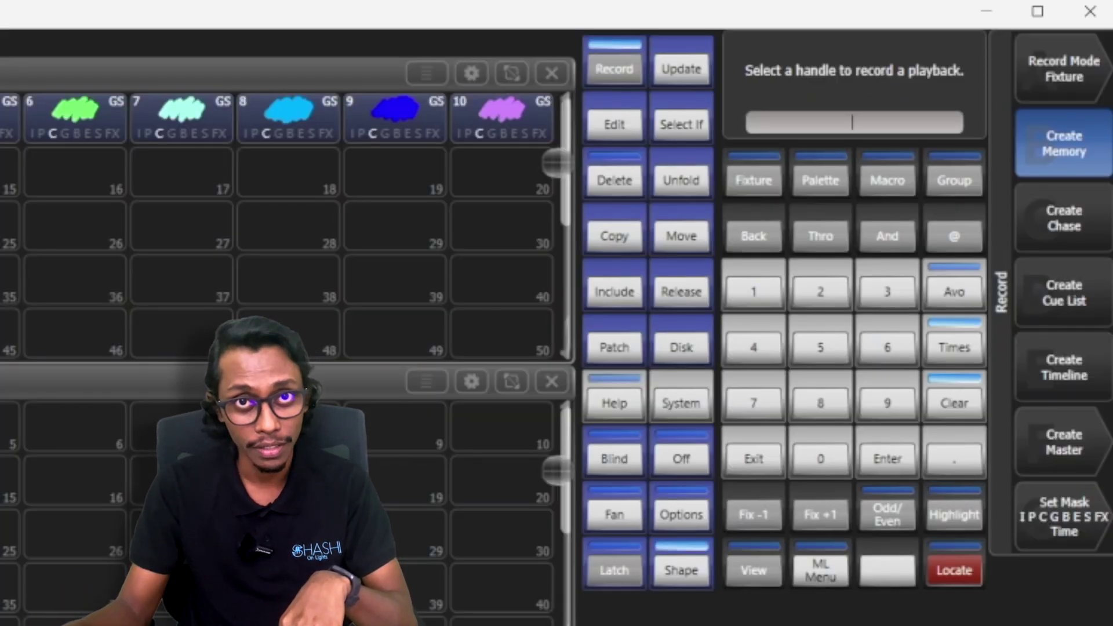
{"action": "key", "text": "F1"}
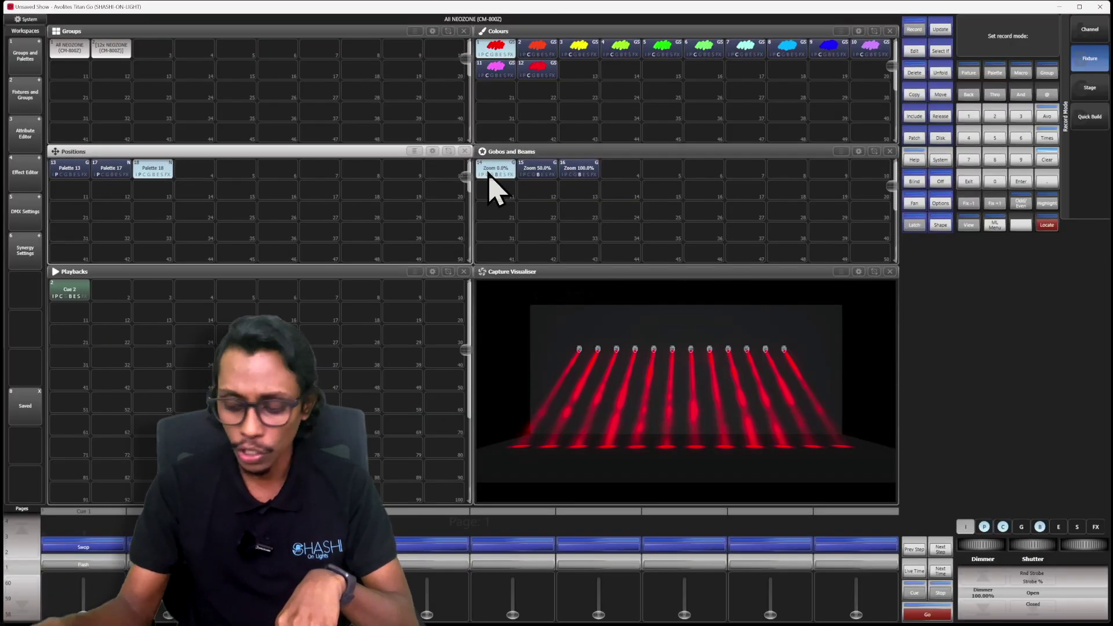
{"action": "key", "text": "Escape"}
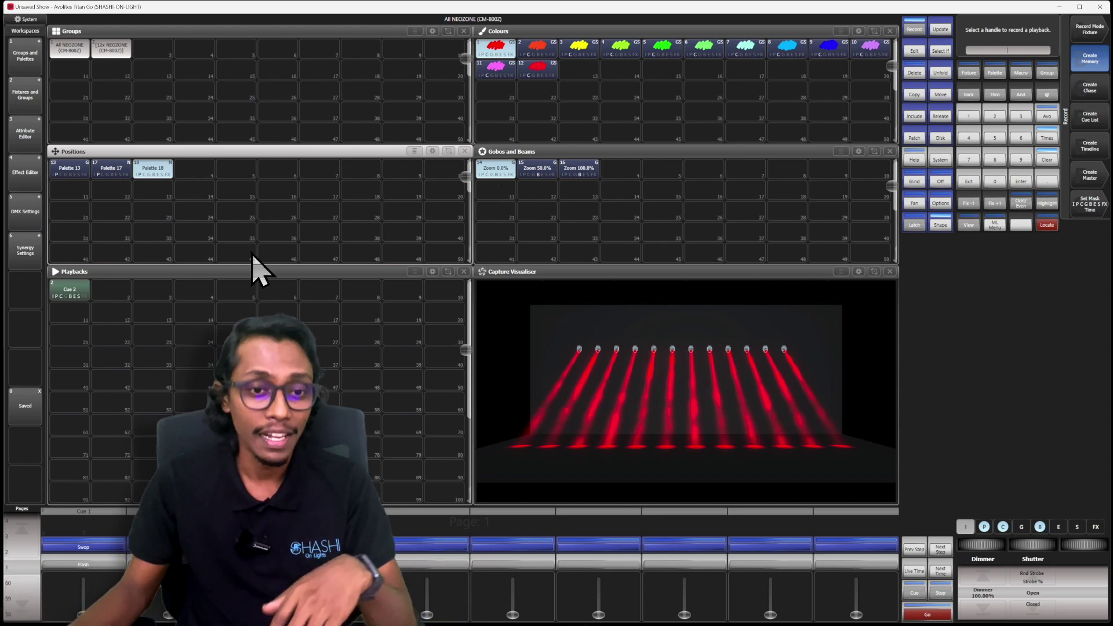
{"action": "left_click", "coordinate": [168, 297]}
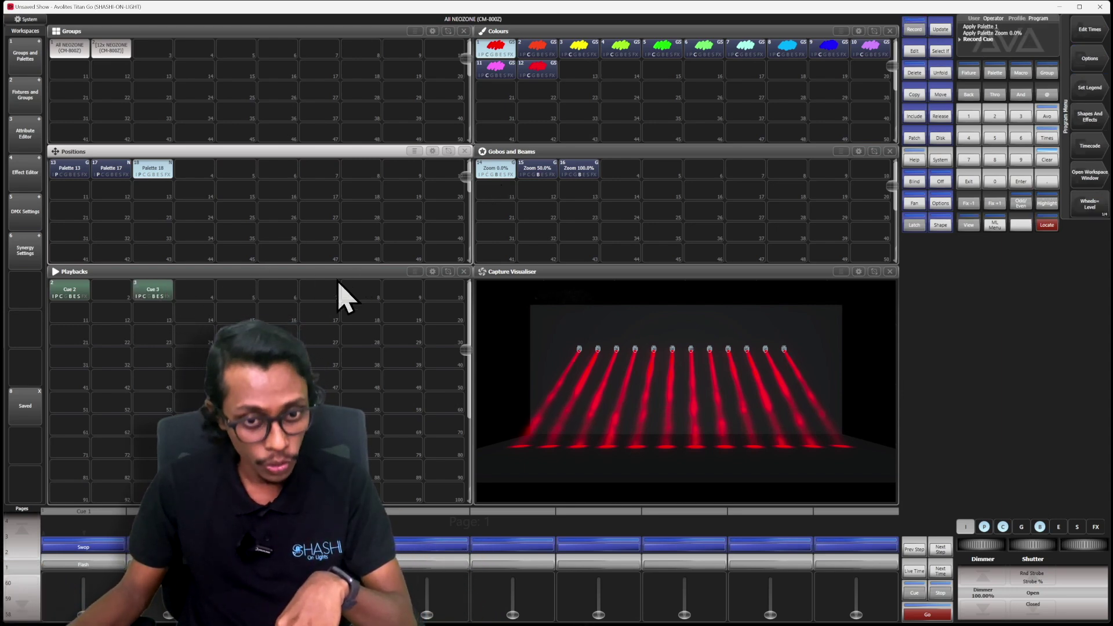
{"action": "key", "text": "c"}
{"action": "key", "text": "c"}
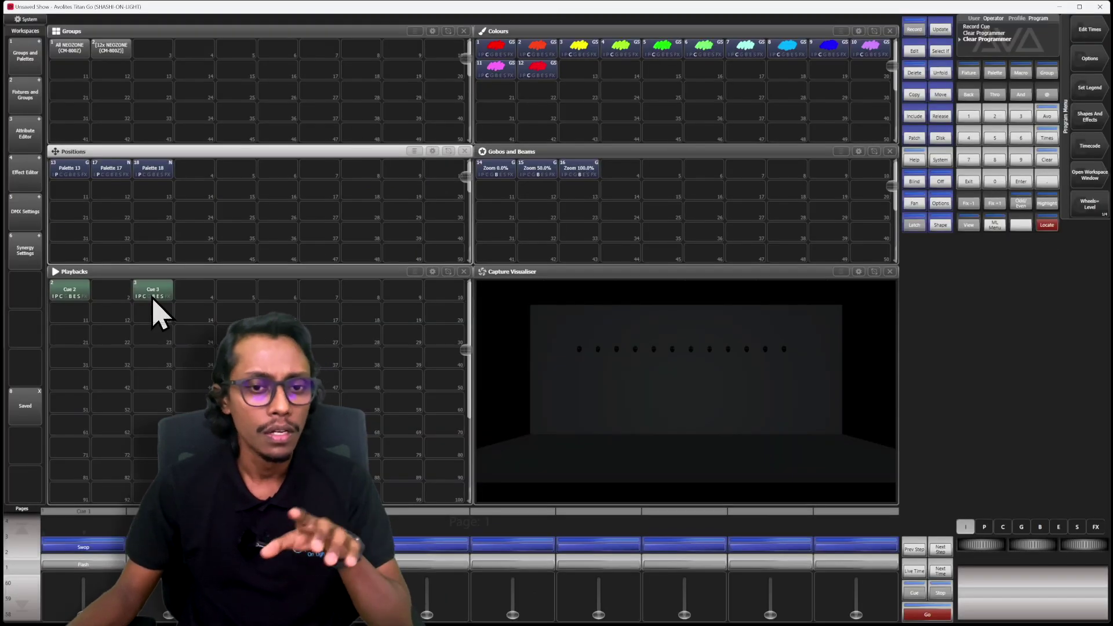
Locate and clear the All NEOZONE (CM-800Z) group, and preview Cue 3 before releasing it
{"action": "left_click", "coordinate": [70, 49]}
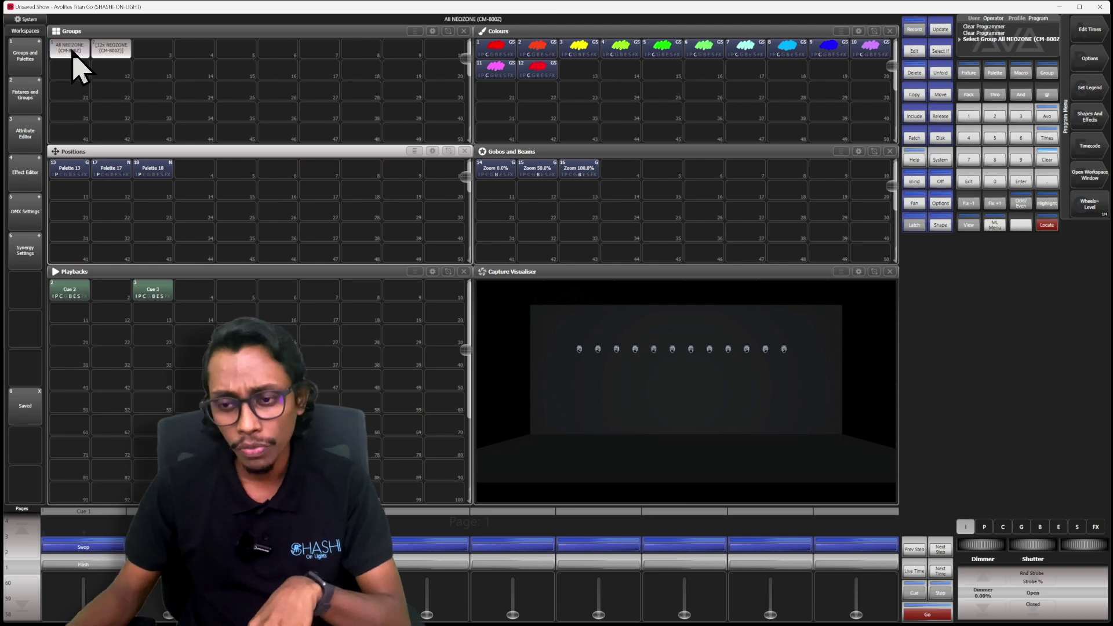
{"action": "key", "text": "l"}
{"action": "key", "text": "c"}
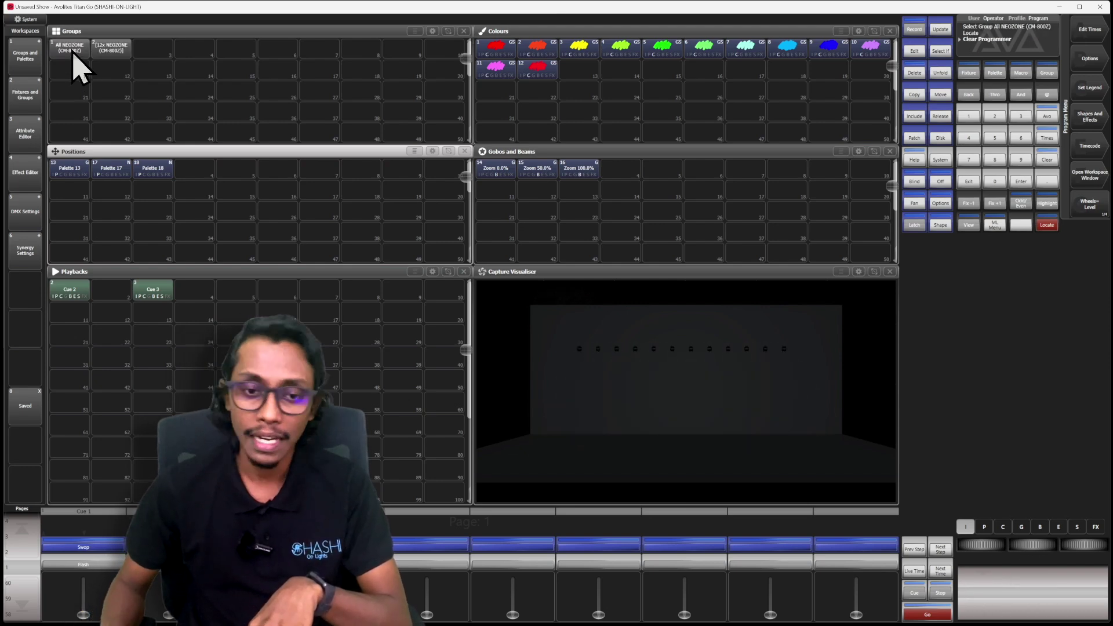
{"action": "left_click", "coordinate": [147, 290]}
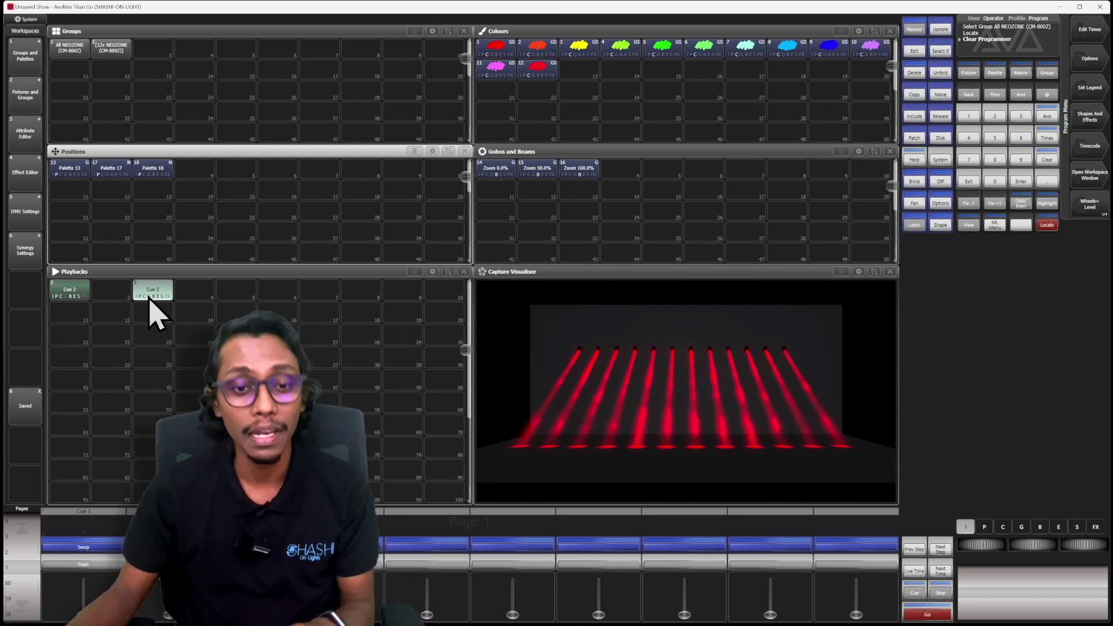
{"action": "left_click", "coordinate": [150, 298]}
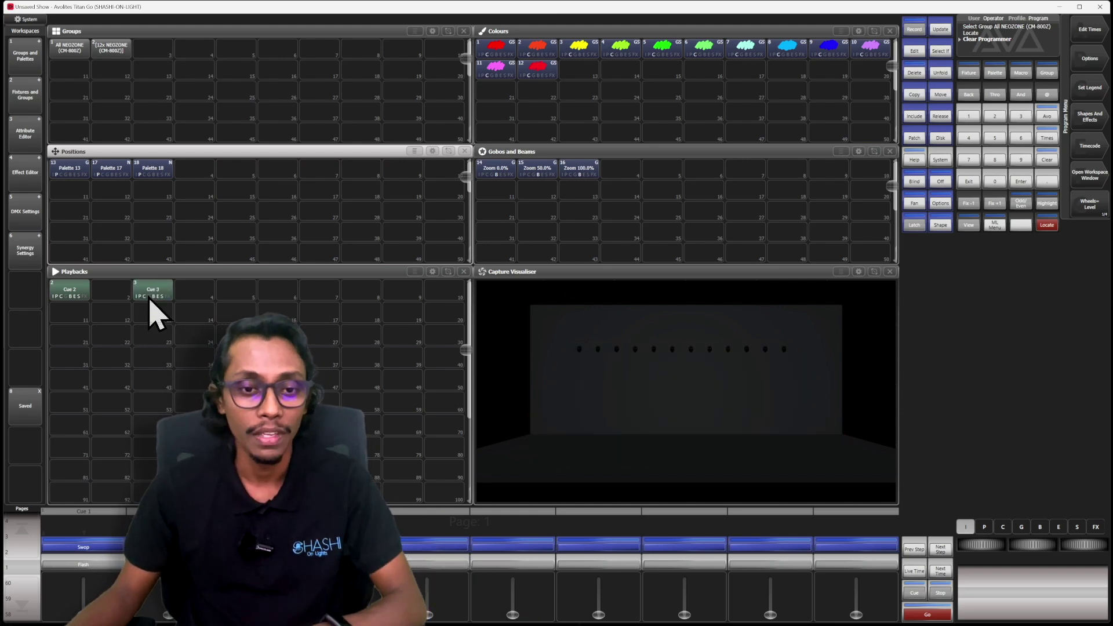
Preview Cue 2 for comparison, release it and clear the programmer
{"action": "left_click", "coordinate": [73, 295]}
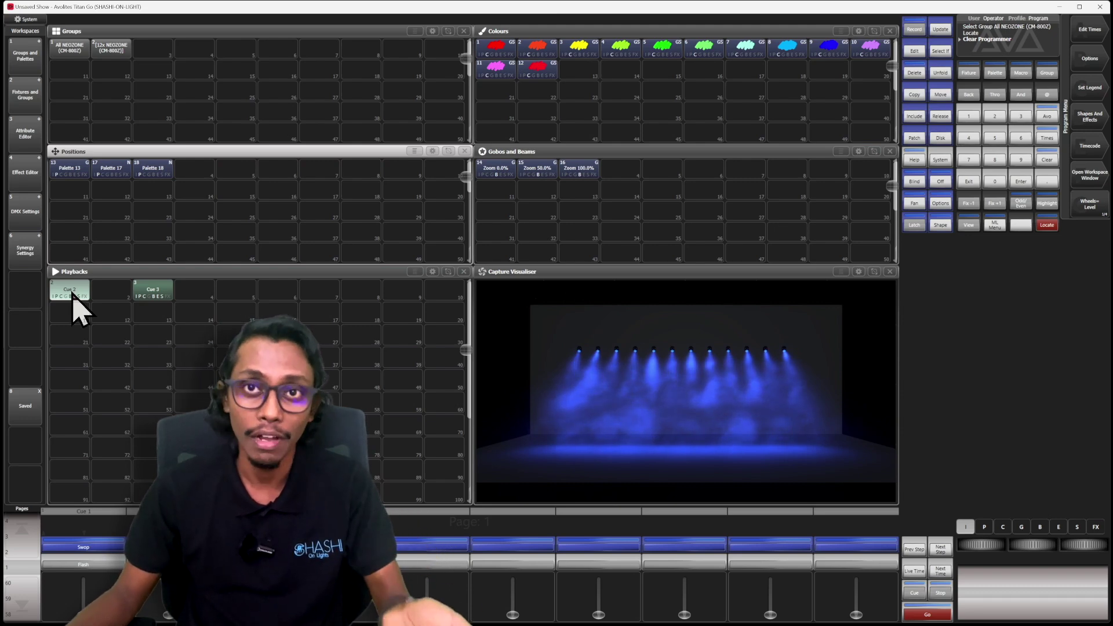
{"action": "left_click", "coordinate": [73, 294]}
{"action": "key", "text": "c"}
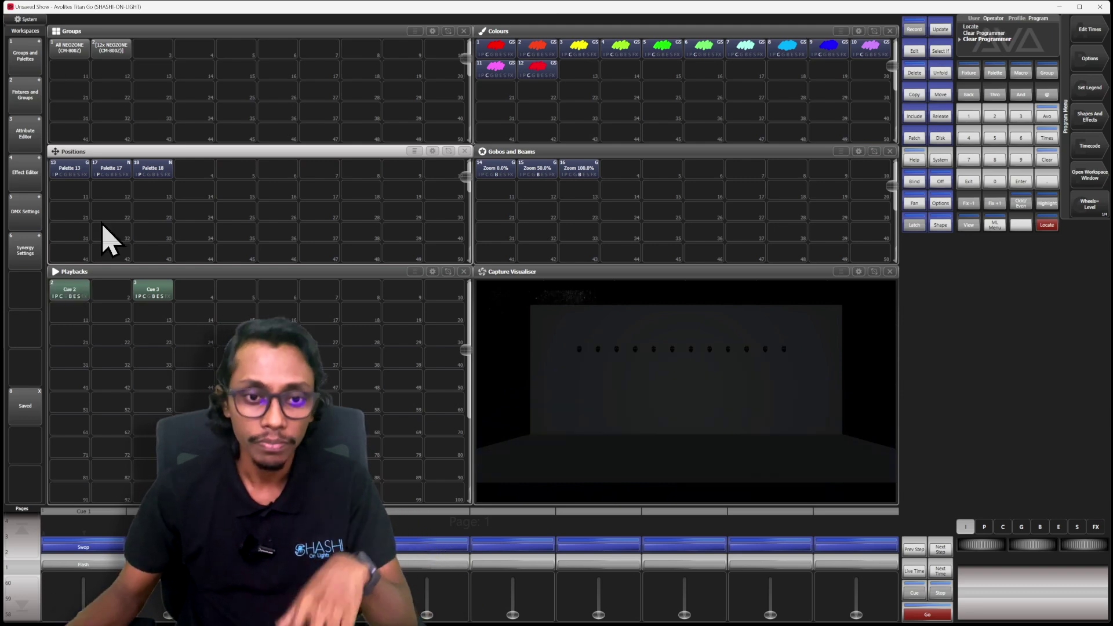
Record position Palette 18 for the All NEOZONE (CM-800Z) group in Channel record mode on the fourth playback handle, and clear the programmer
{"action": "left_click", "coordinate": [67, 49]}
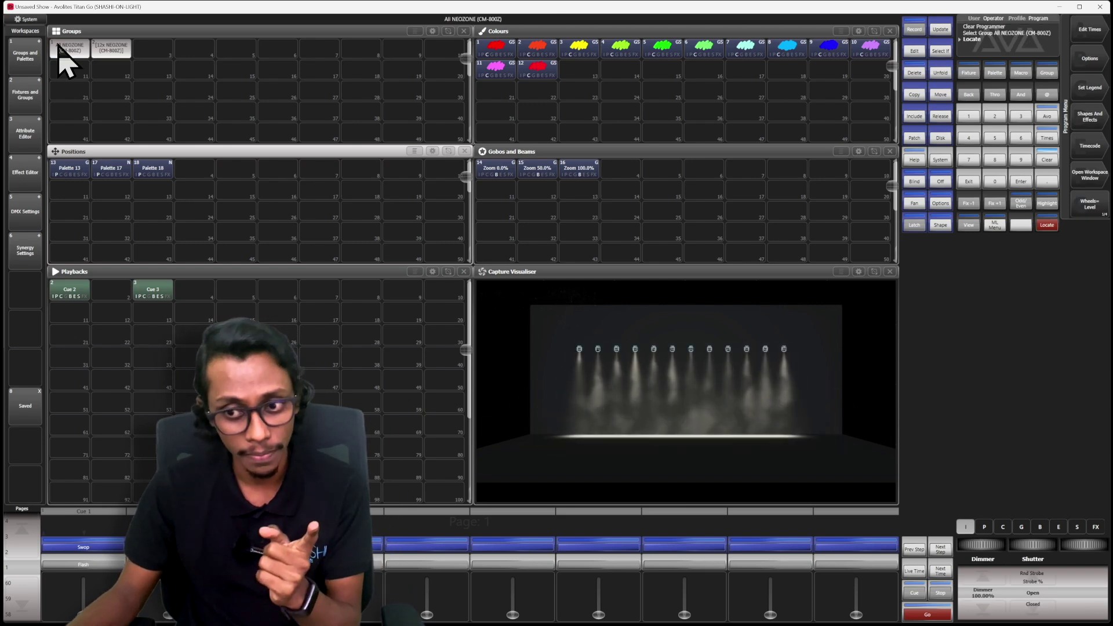
{"action": "left_click", "coordinate": [156, 174]}
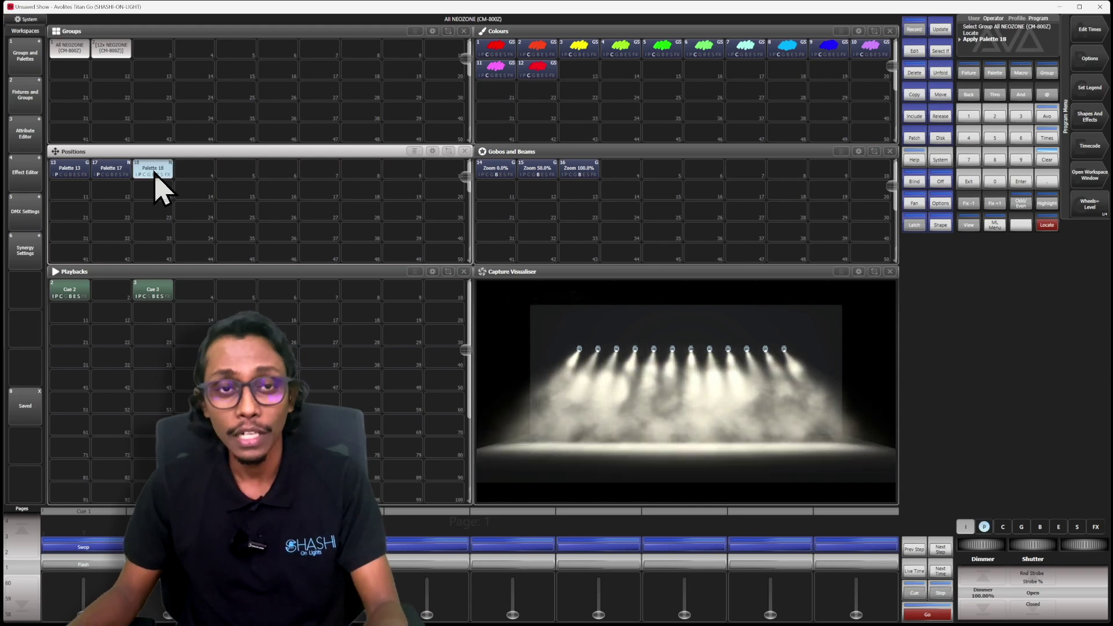
{"action": "key", "text": "r"}
{"action": "key", "text": "F1"}
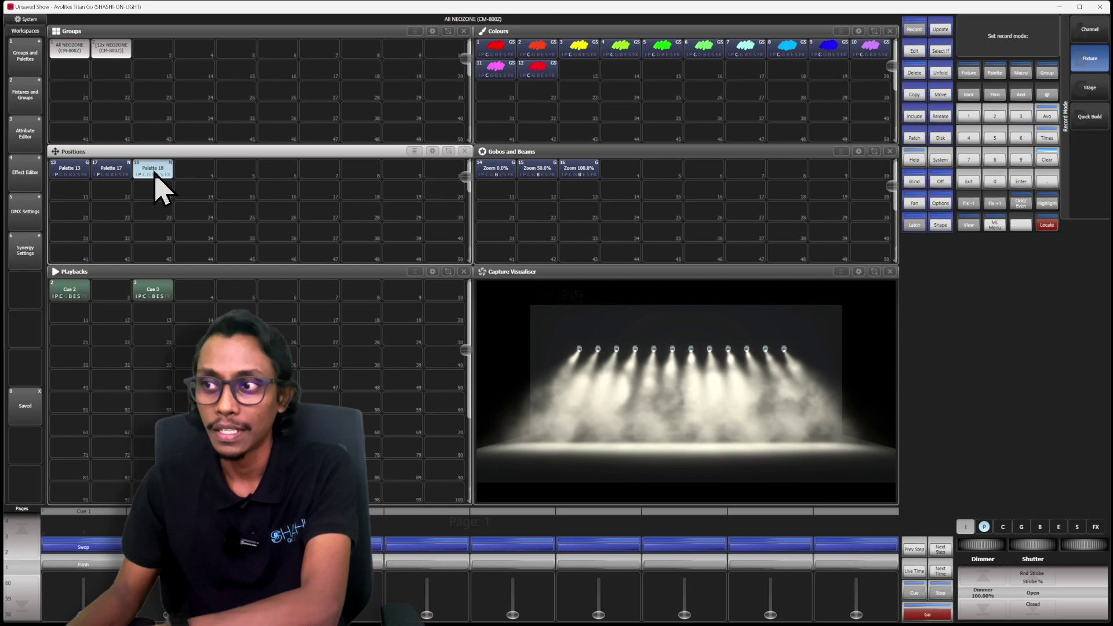
{"action": "key", "text": "F1"}
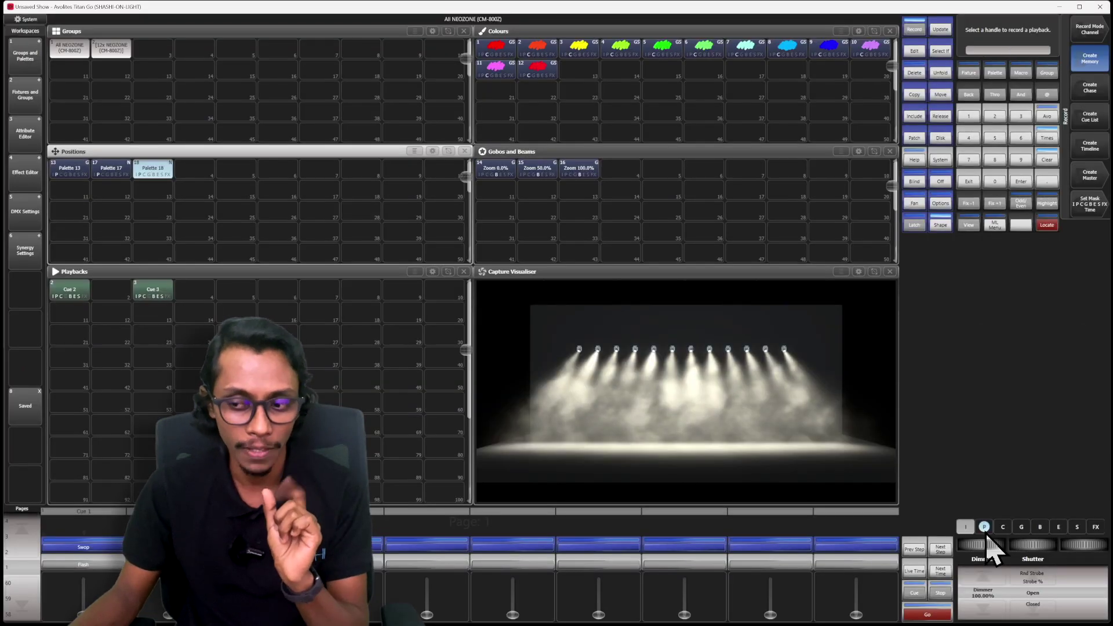
{"action": "left_click", "coordinate": [204, 296]}
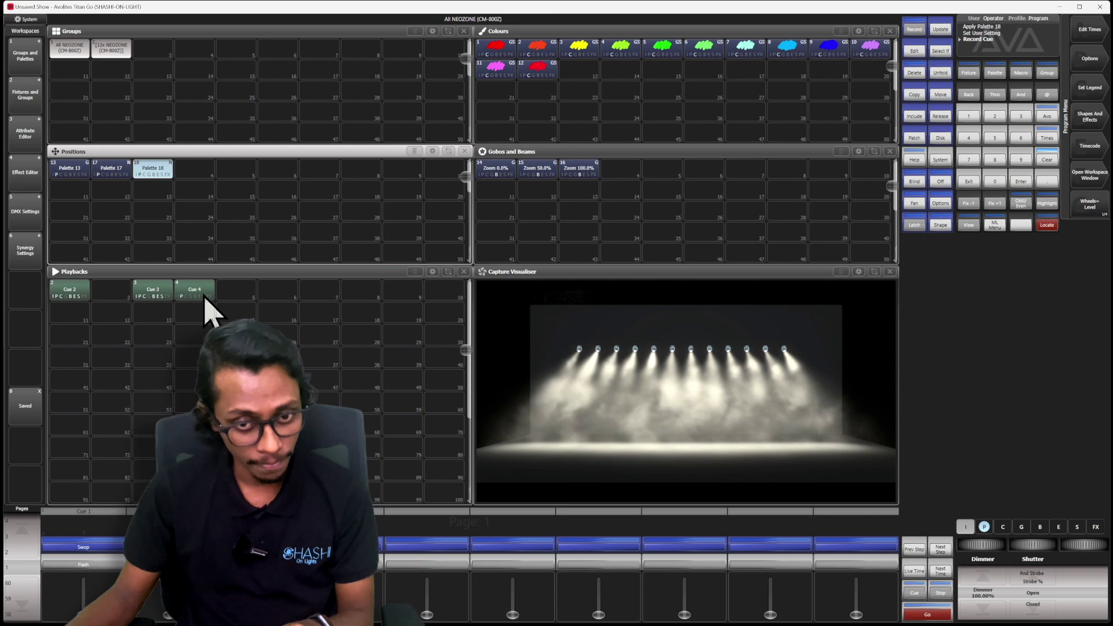
{"action": "key", "text": "c"}
{"action": "key", "text": "c"}
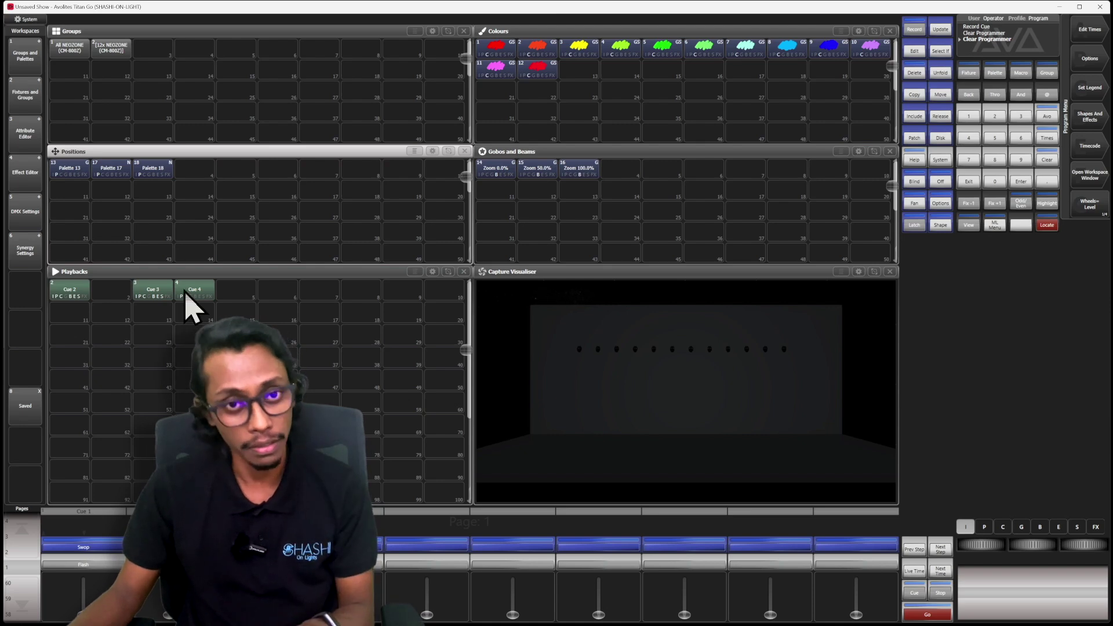
Record position Palette 17 for the located All NEOZONE (CM-800Z) group in Channel record mode on the fifth playback handle, and clear the programmer
{"action": "left_click", "coordinate": [72, 56]}
{"action": "key", "text": "l"}
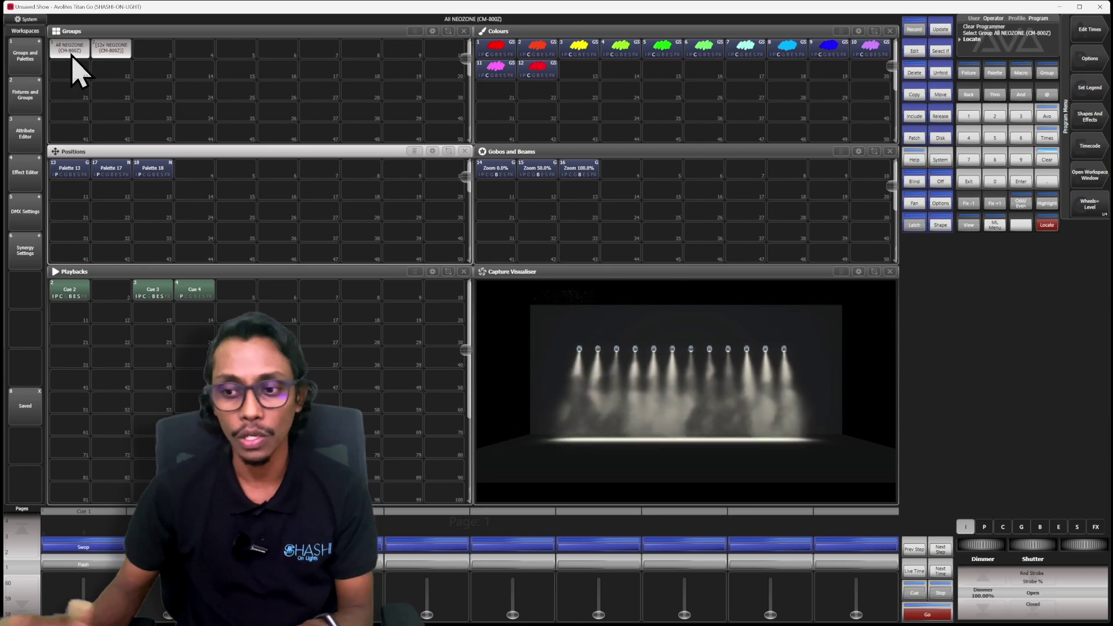
{"action": "left_click", "coordinate": [101, 168]}
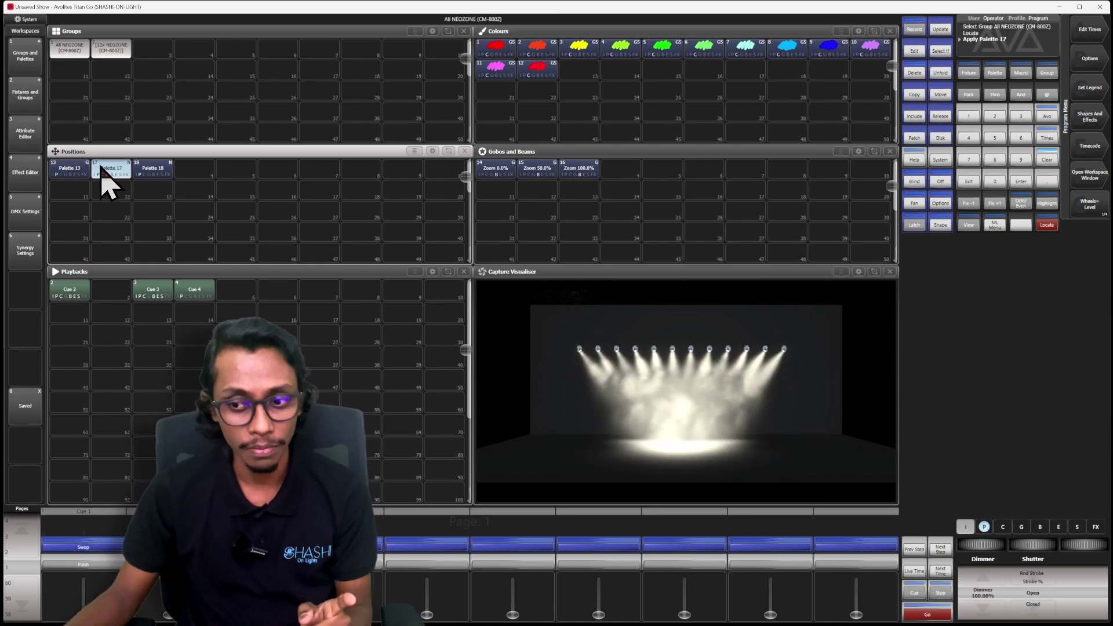
{"action": "key", "text": "ctrl+r"}
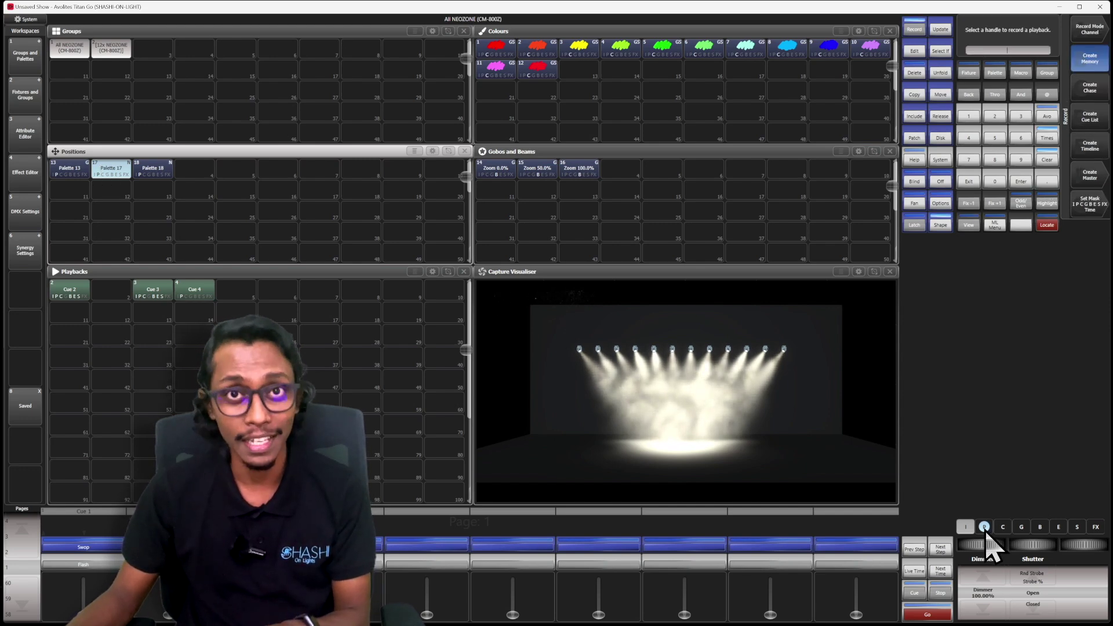
{"action": "left_click", "coordinate": [243, 292]}
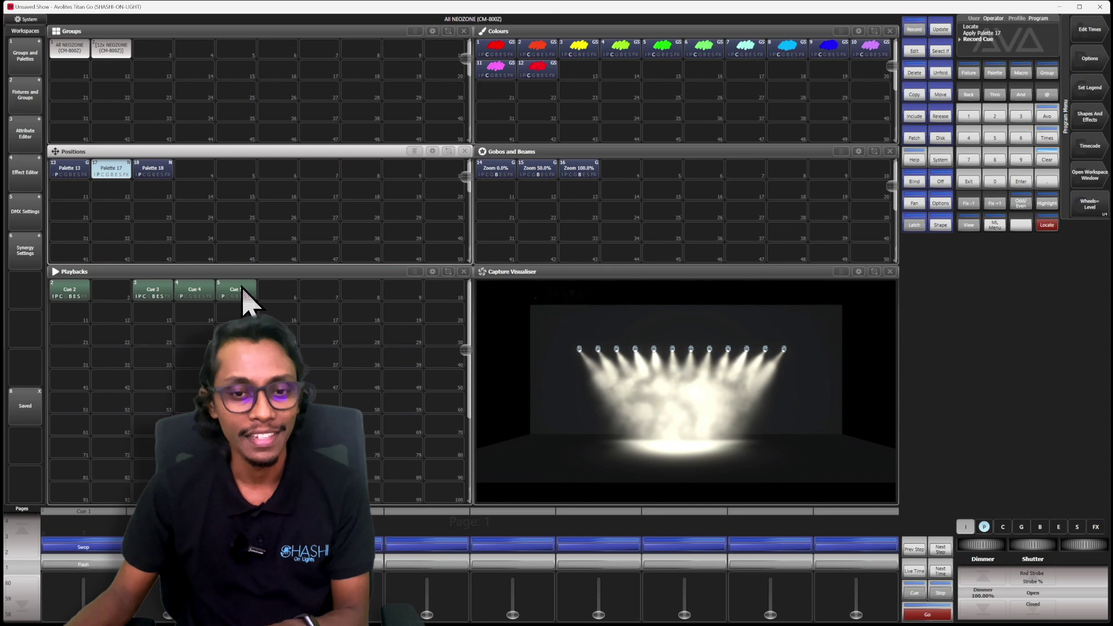
{"action": "key", "text": "Escape"}
{"action": "key", "text": "Escape"}
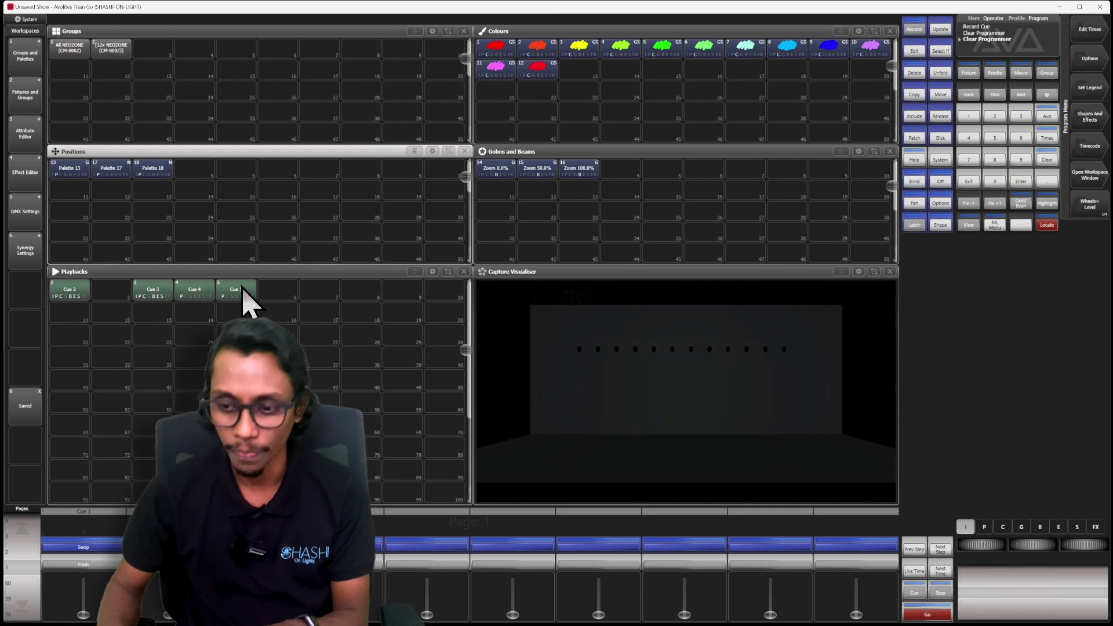
Fire Cue 3 and overlay it with the position-only Cue 5 to compare them, and release both cues
{"action": "left_click", "coordinate": [151, 295]}
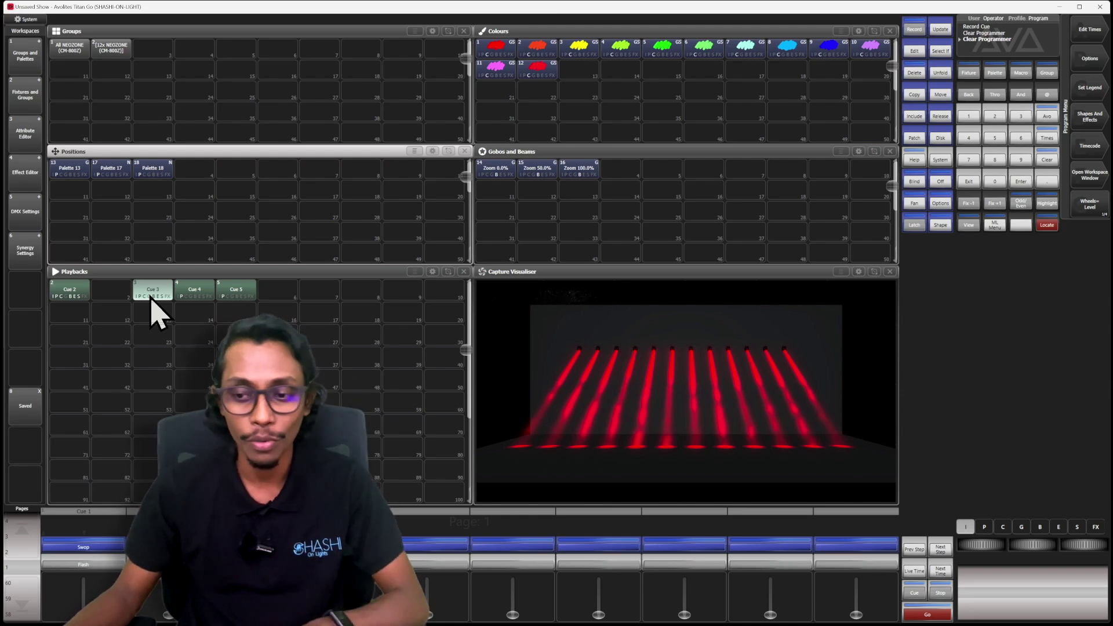
{"action": "left_click", "coordinate": [232, 298]}
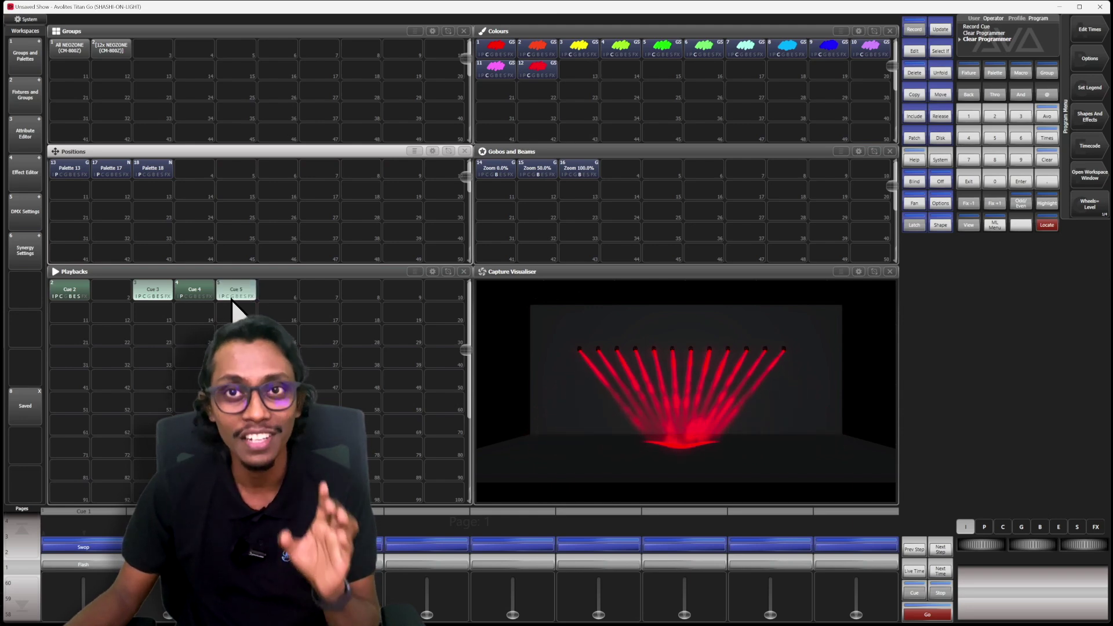
{"action": "key", "text": "c"}
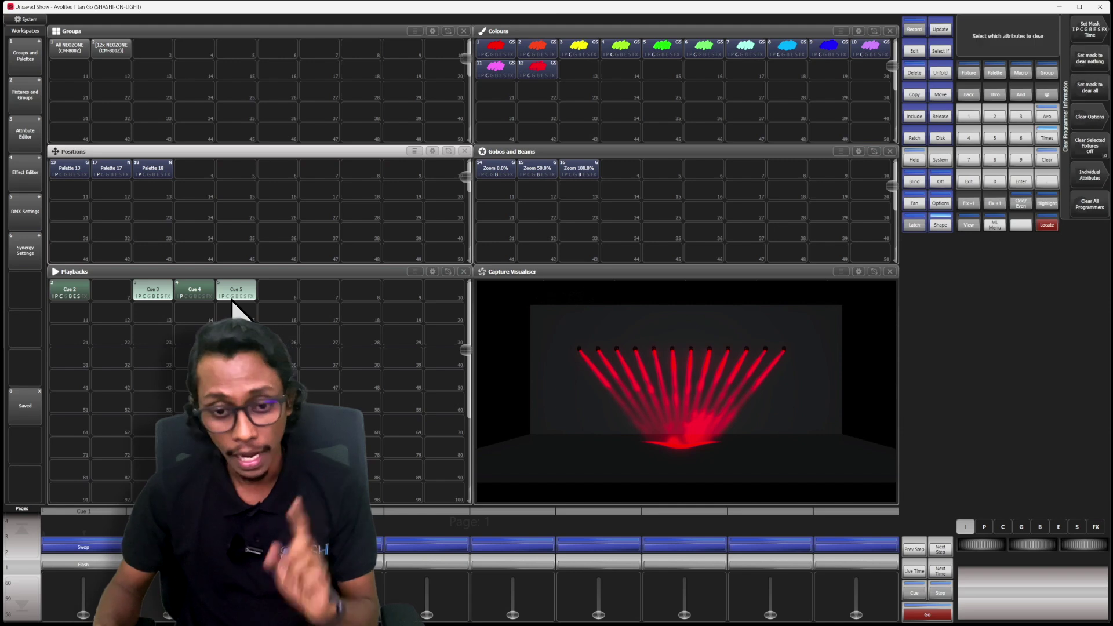
{"action": "left_click", "coordinate": [231, 298]}
{"action": "left_click", "coordinate": [154, 297]}
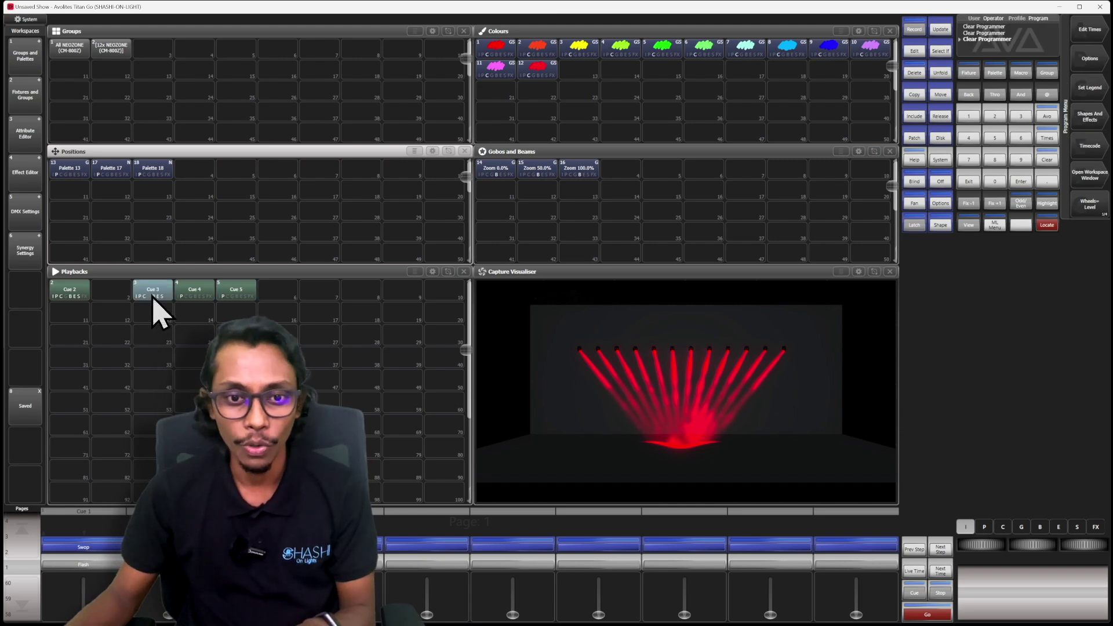
Record position Palette 17 for the located All NEOZONE (CM-800Z) group in Fixture record mode on the playback handle directly below Cue 5, and clear the programmer
{"action": "left_click", "coordinate": [80, 49]}
{"action": "key", "text": "l"}
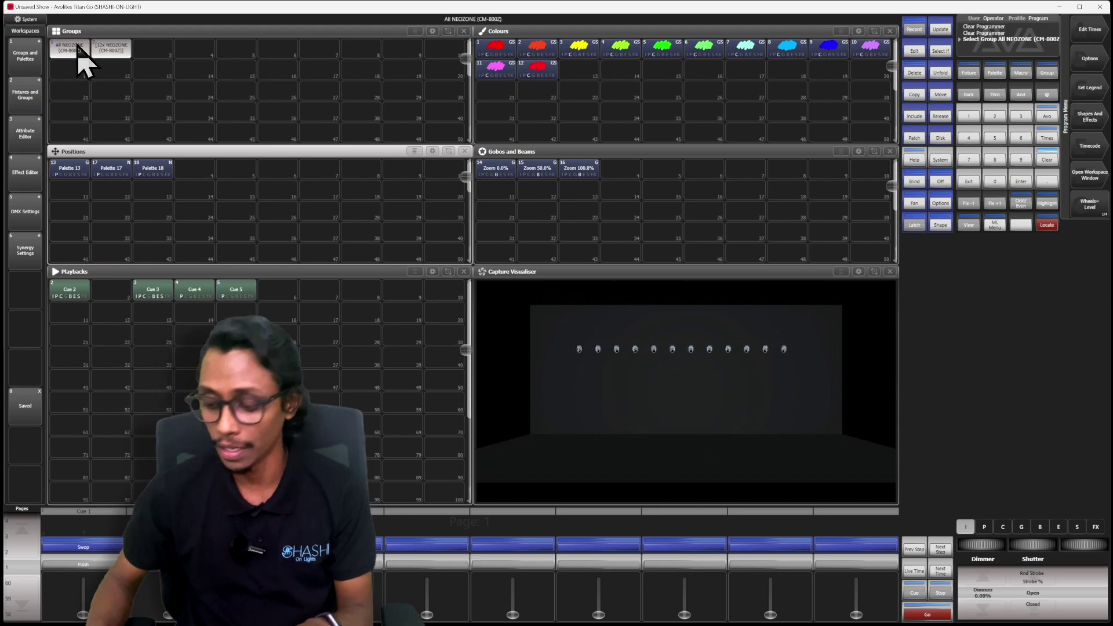
{"action": "left_click", "coordinate": [111, 168]}
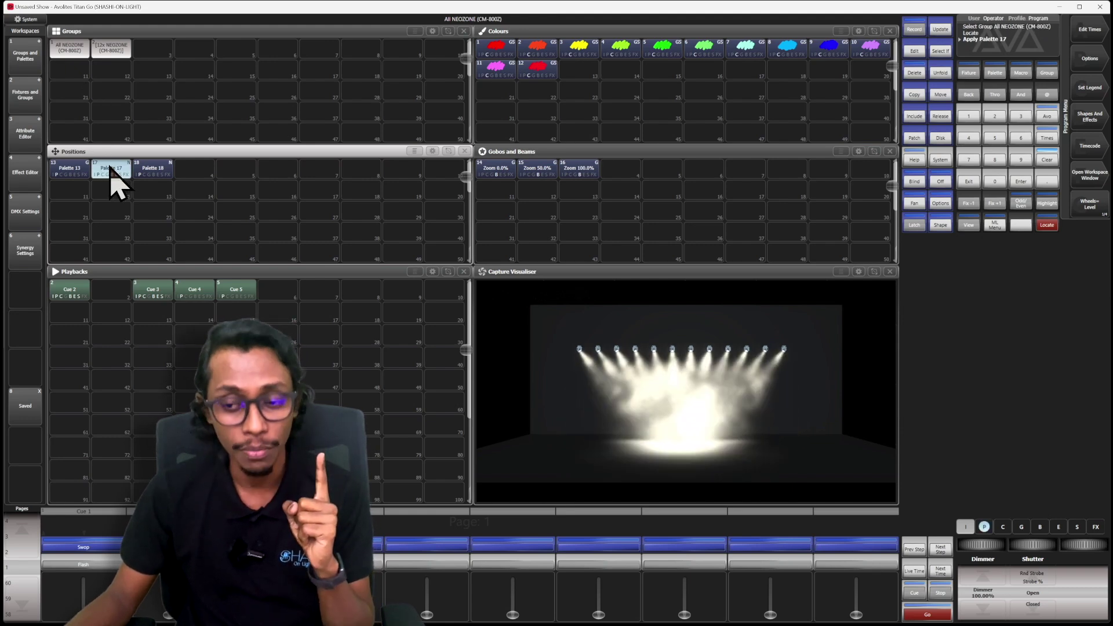
{"action": "key", "text": "r"}
{"action": "key", "text": "F1"}
{"action": "key", "text": "F1"}
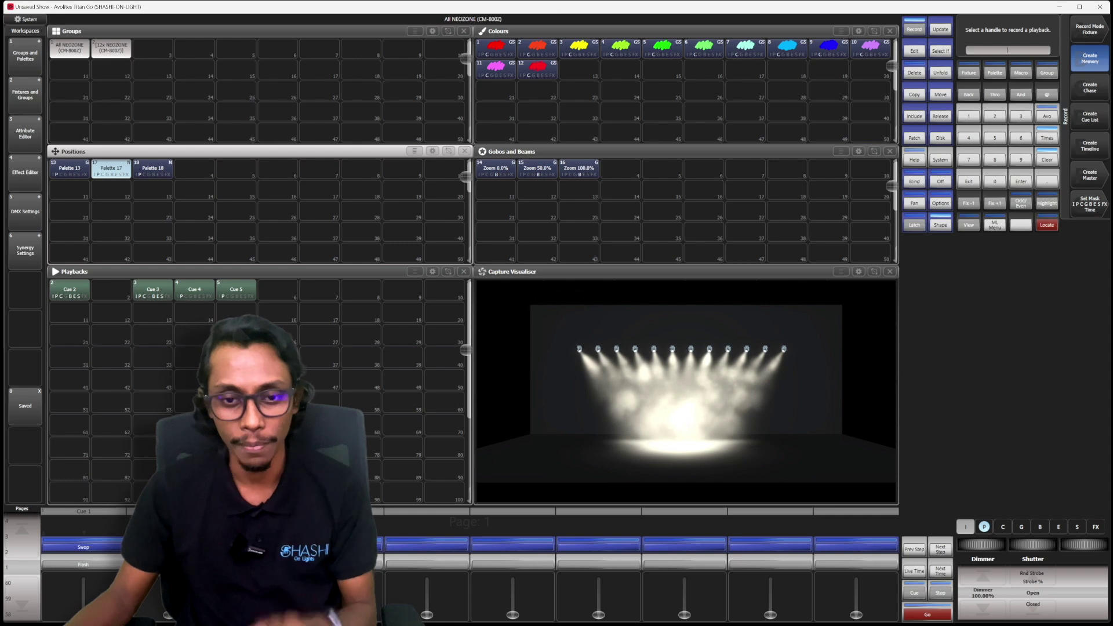
{"action": "left_click", "coordinate": [236, 311]}
{"action": "key", "text": "c"}
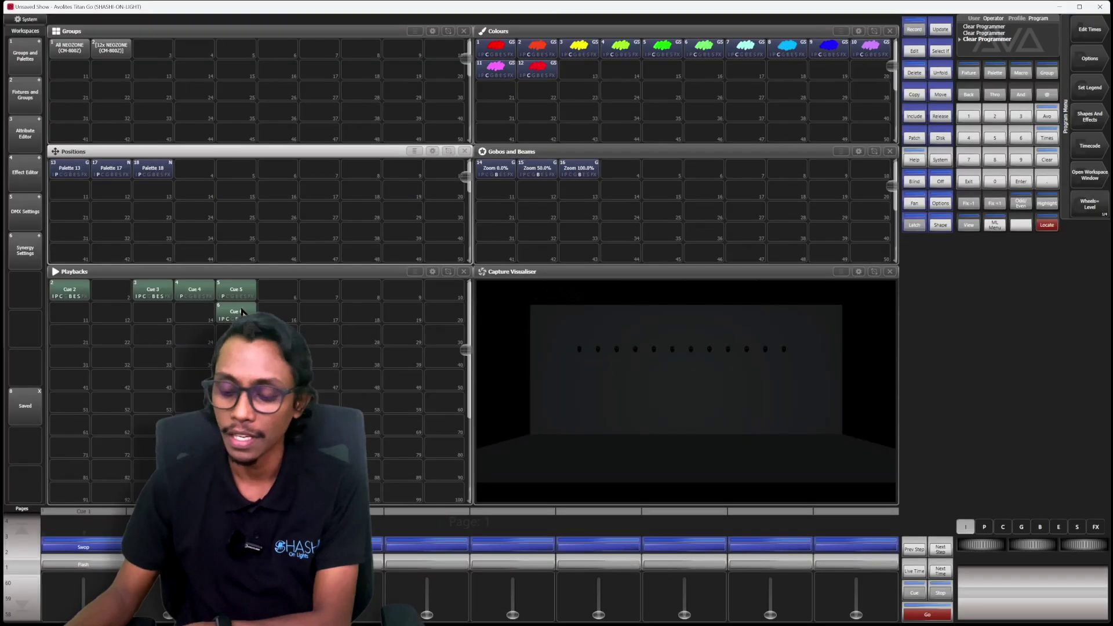
Fire Cue 3 and overlay it with the Fixture-mode Cue 6 to compare the looks, and release Cue 6
{"action": "left_click", "coordinate": [153, 296]}
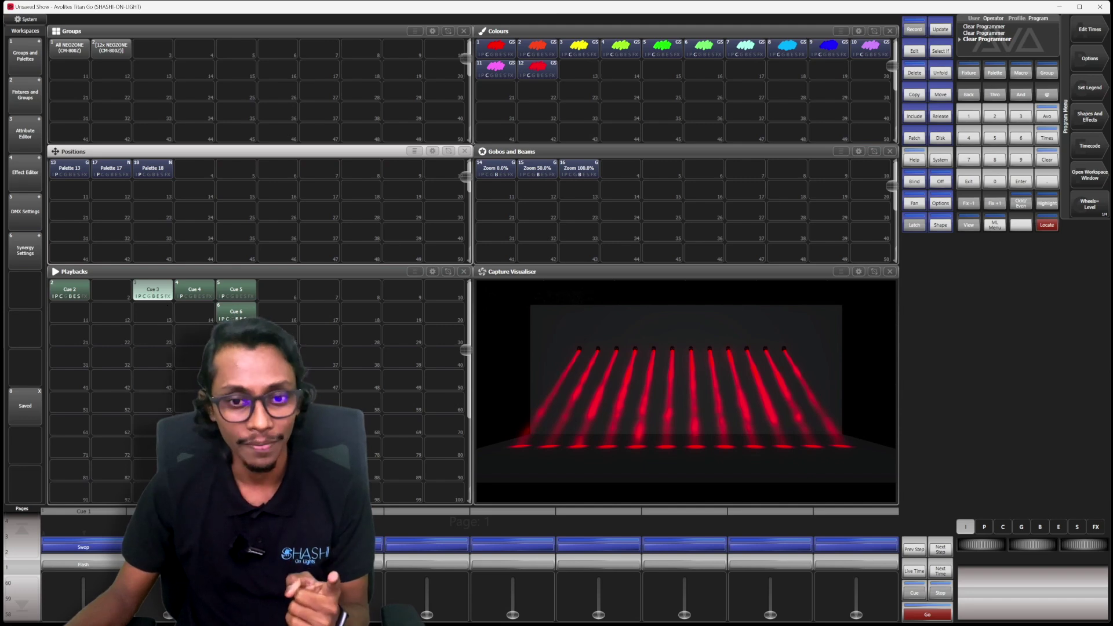
{"action": "left_click", "coordinate": [236, 313]}
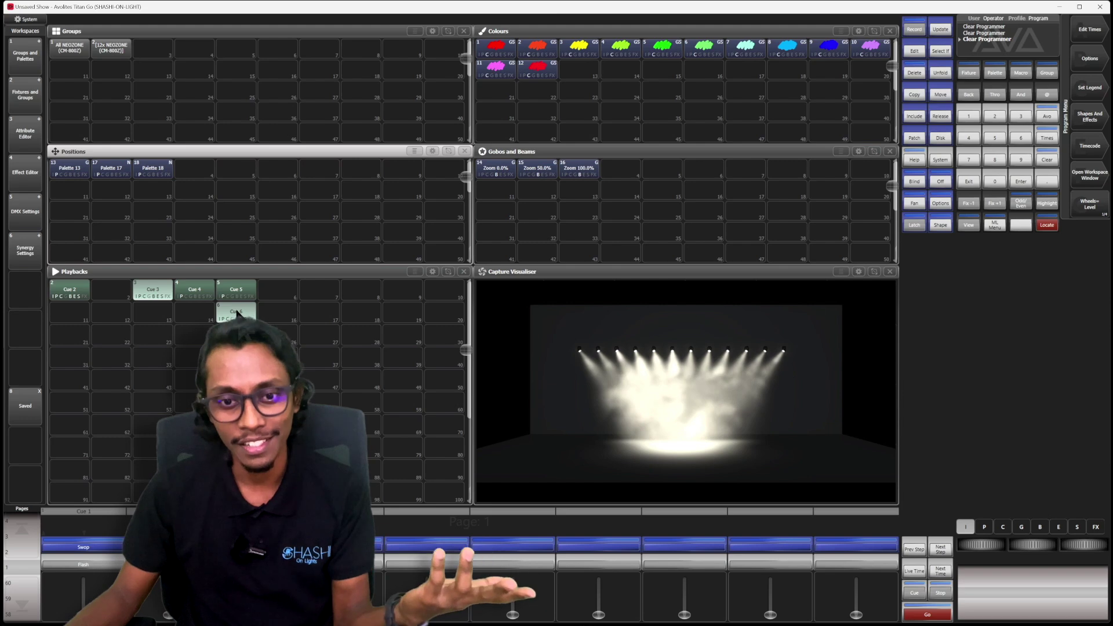
{"action": "left_click", "coordinate": [236, 312]}
{"action": "left_click", "coordinate": [236, 312]}
{"action": "left_click", "coordinate": [226, 318]}
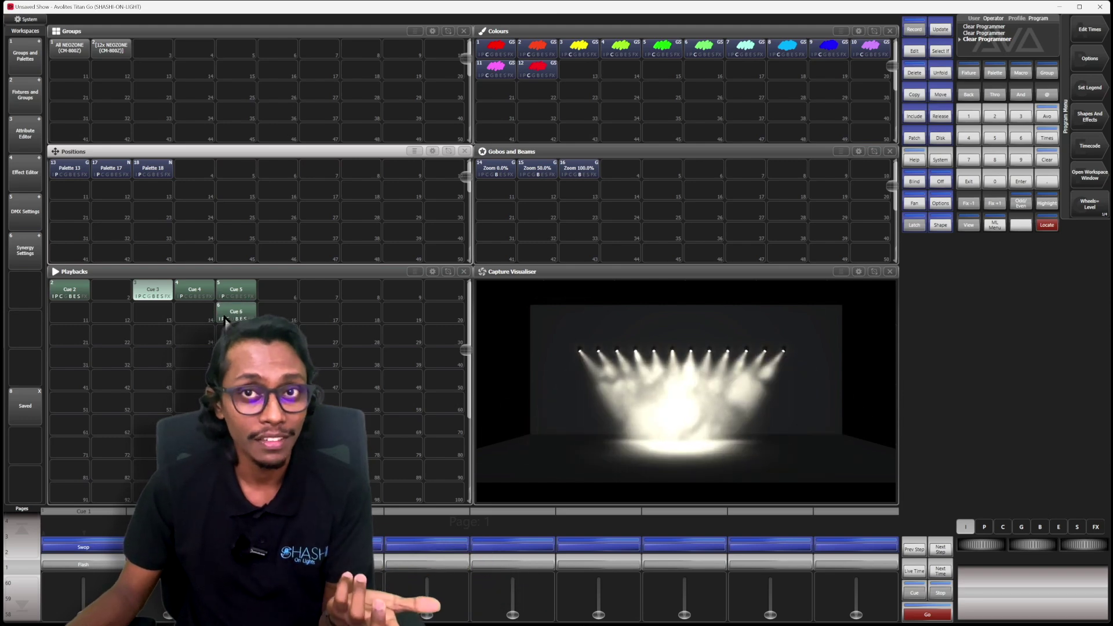
Refire Cue 3 and overlay it with the Channel-mode Cue 5 for comparison, and release both cues
{"action": "left_click", "coordinate": [156, 294]}
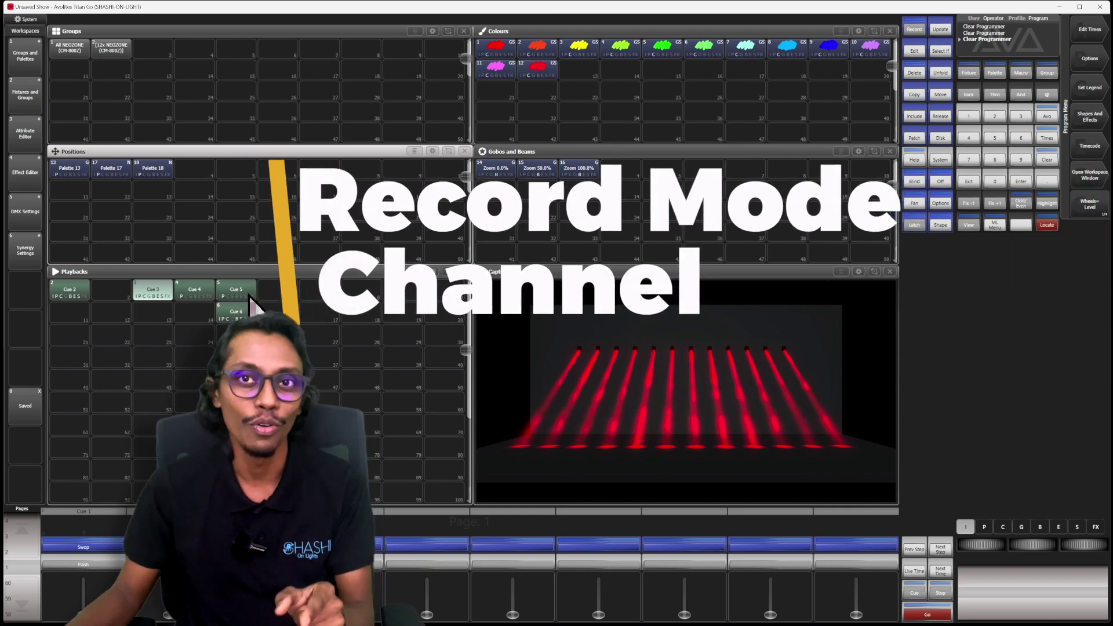
{"action": "left_click", "coordinate": [248, 294]}
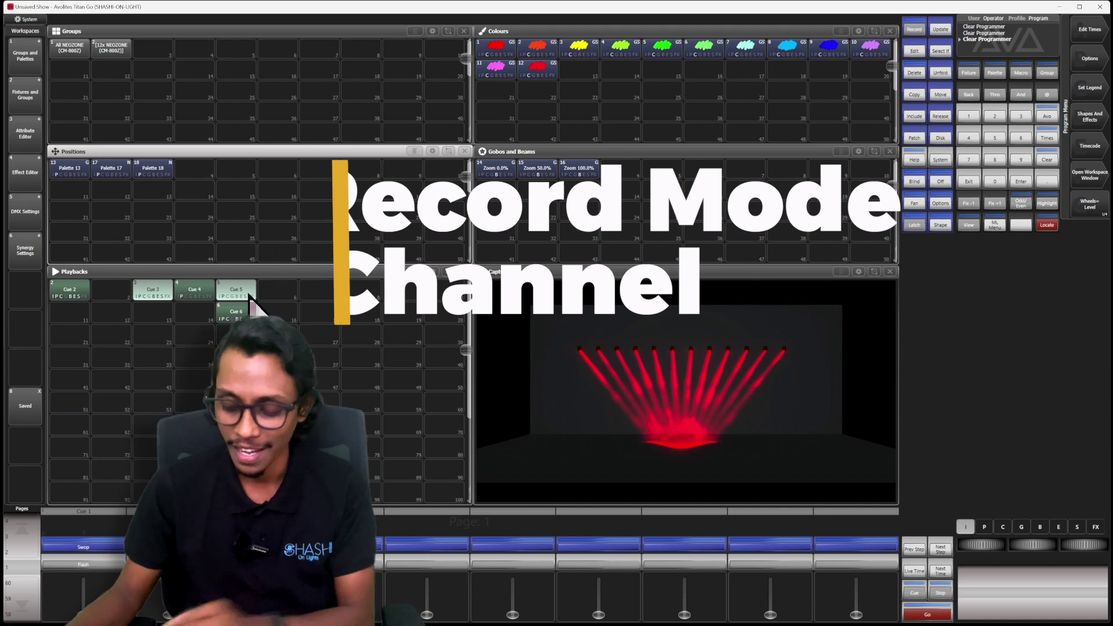
{"action": "left_click", "coordinate": [146, 293]}
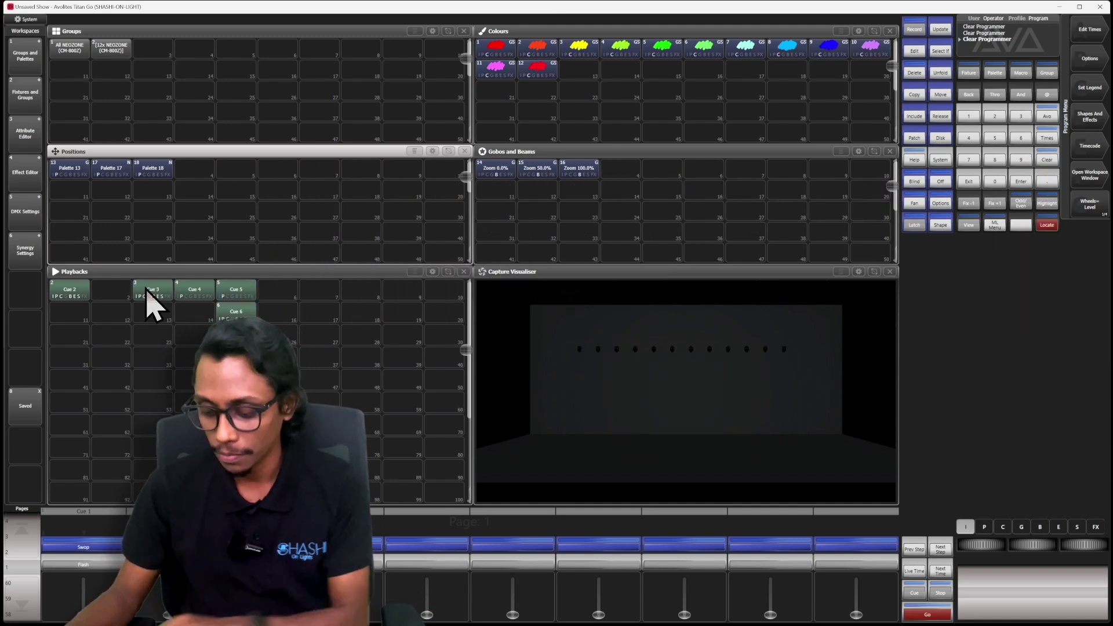
Record colour Palette 2 for the located All NEOZONE (CM-800Z) group in Channel record mode on the seventh playback handle
{"action": "left_click", "coordinate": [74, 51]}
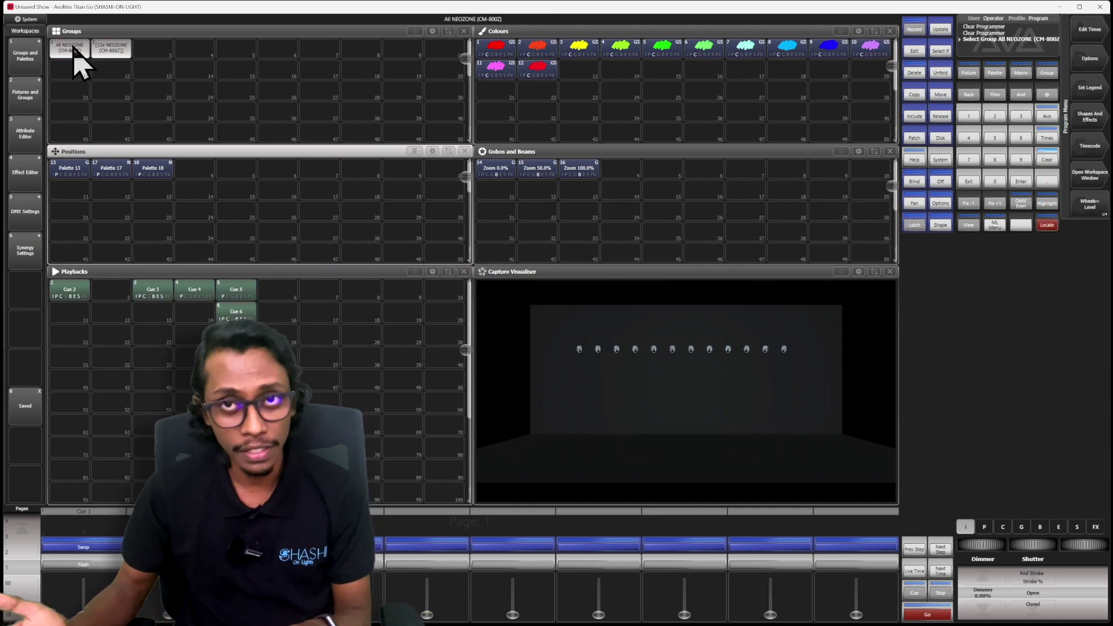
{"action": "key", "text": "l"}
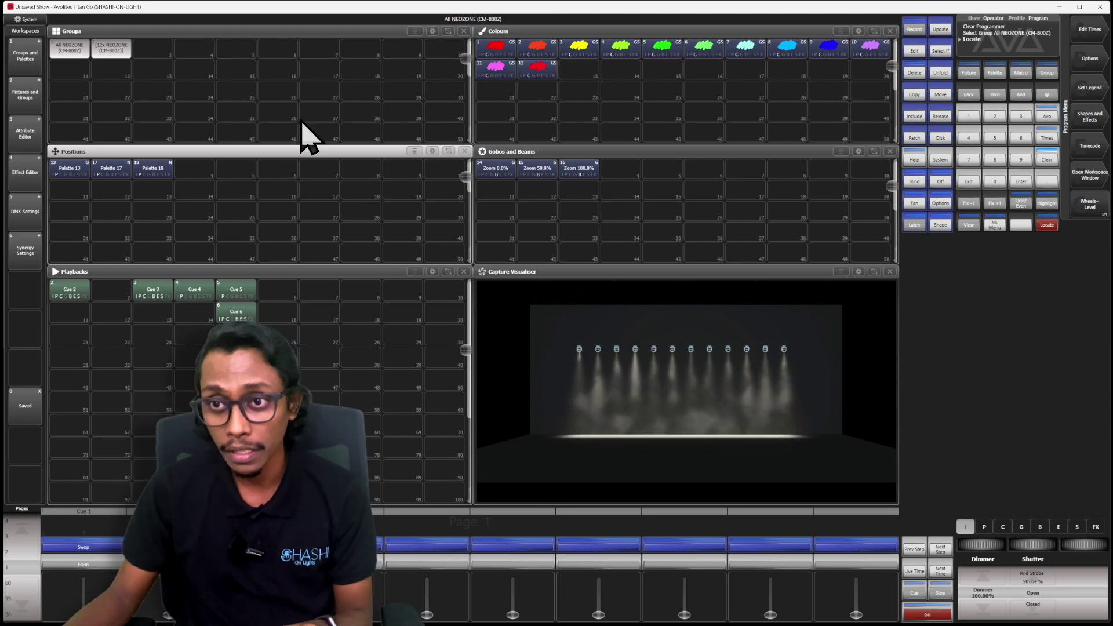
{"action": "left_click", "coordinate": [534, 47]}
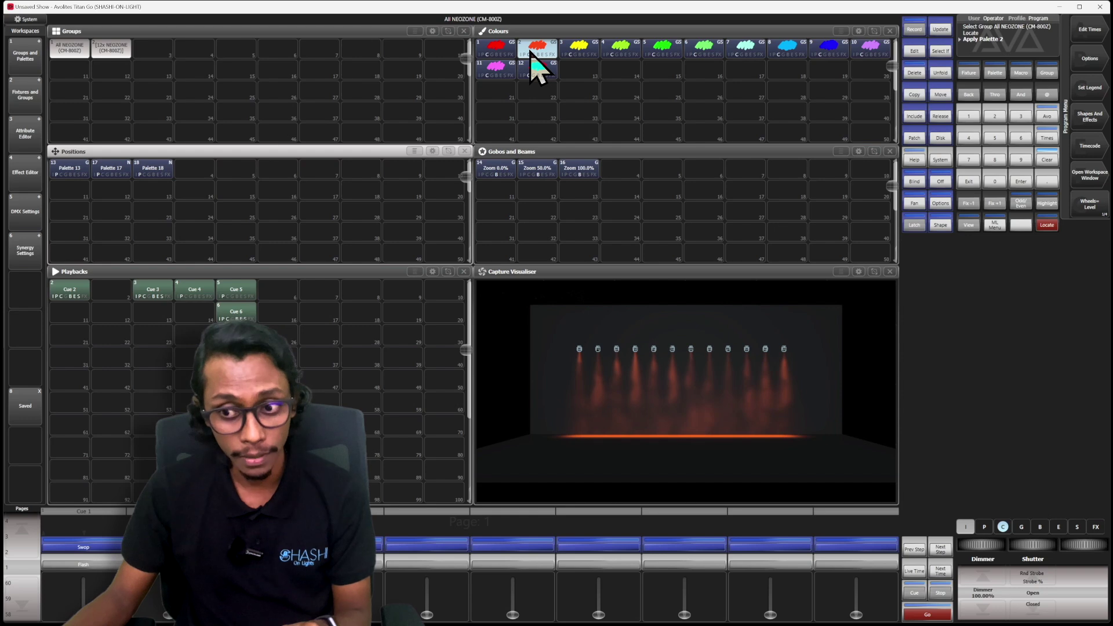
{"action": "key", "text": "ctrl+r"}
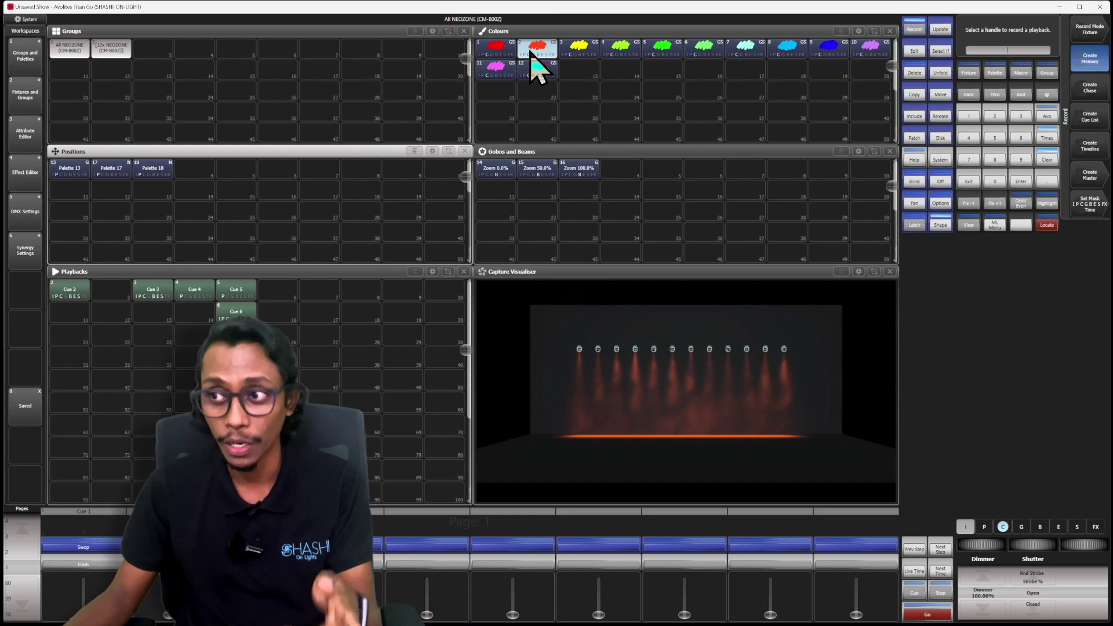
{"action": "key", "text": "F1"}
{"action": "key", "text": "F2"}
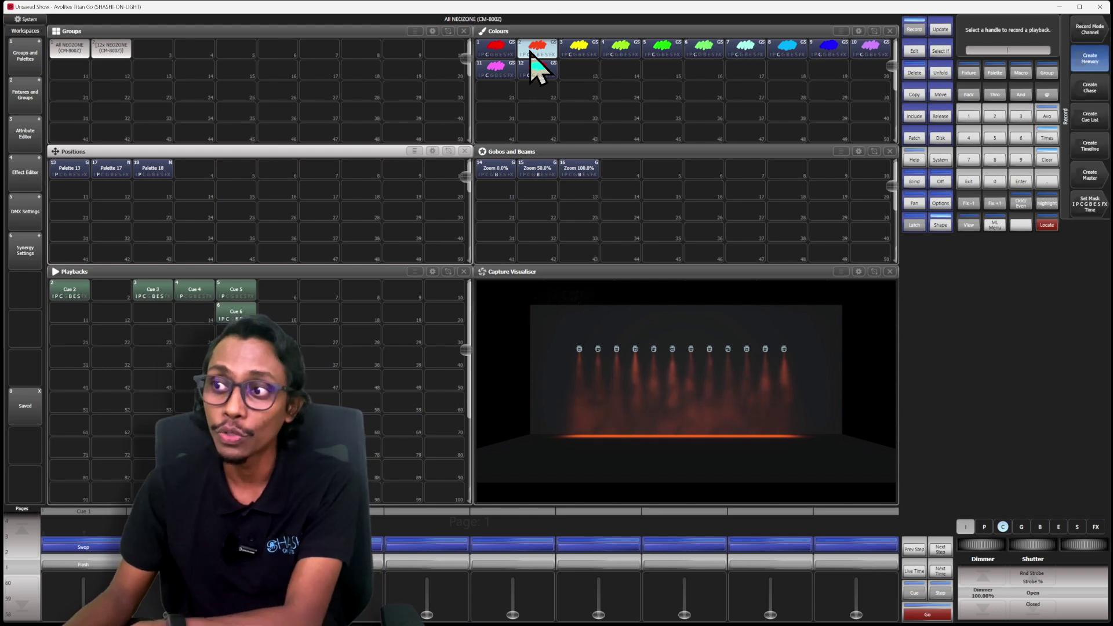
{"action": "left_click", "coordinate": [319, 291]}
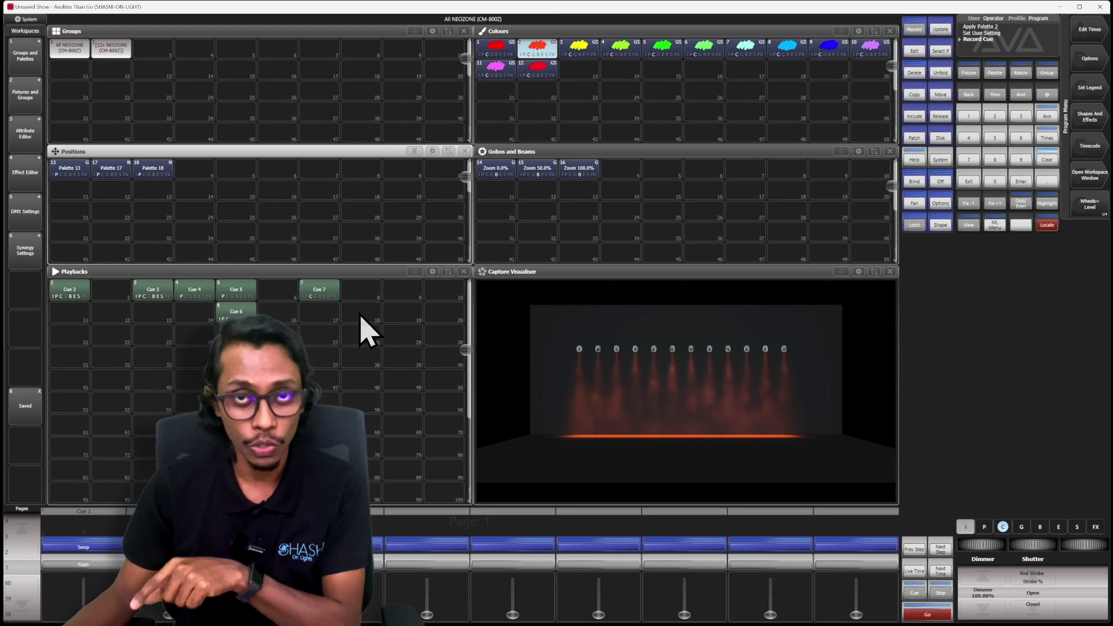
Add Zoom 50.0% and position Palette 17, record the combination in Channel mode on the eighth playback handle, and clear the programmer
{"action": "left_click", "coordinate": [545, 173]}
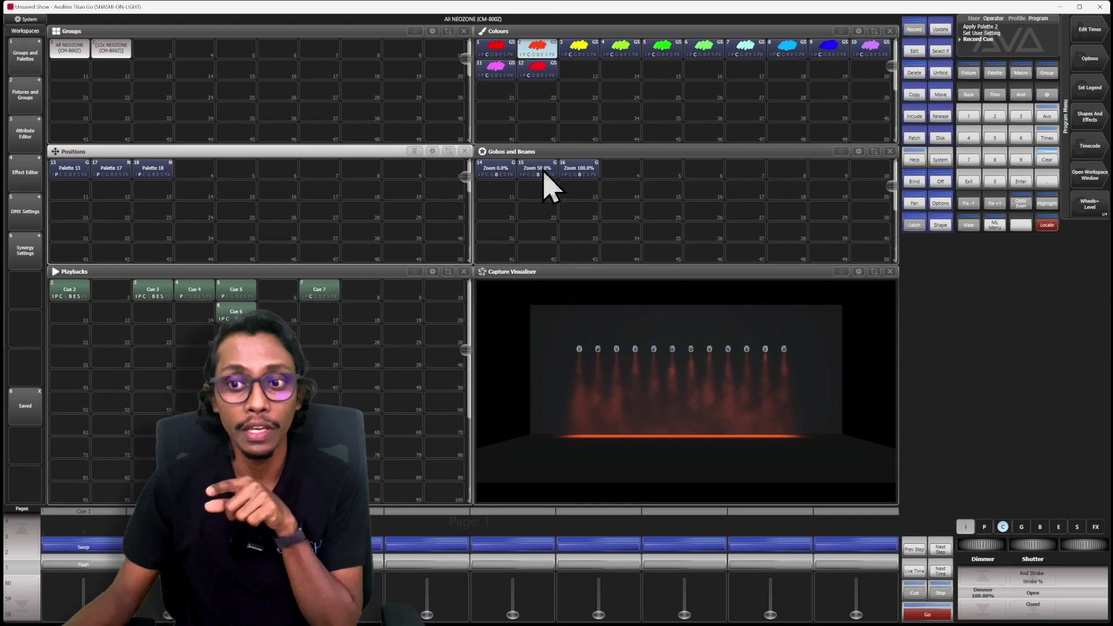
{"action": "left_click", "coordinate": [117, 178]}
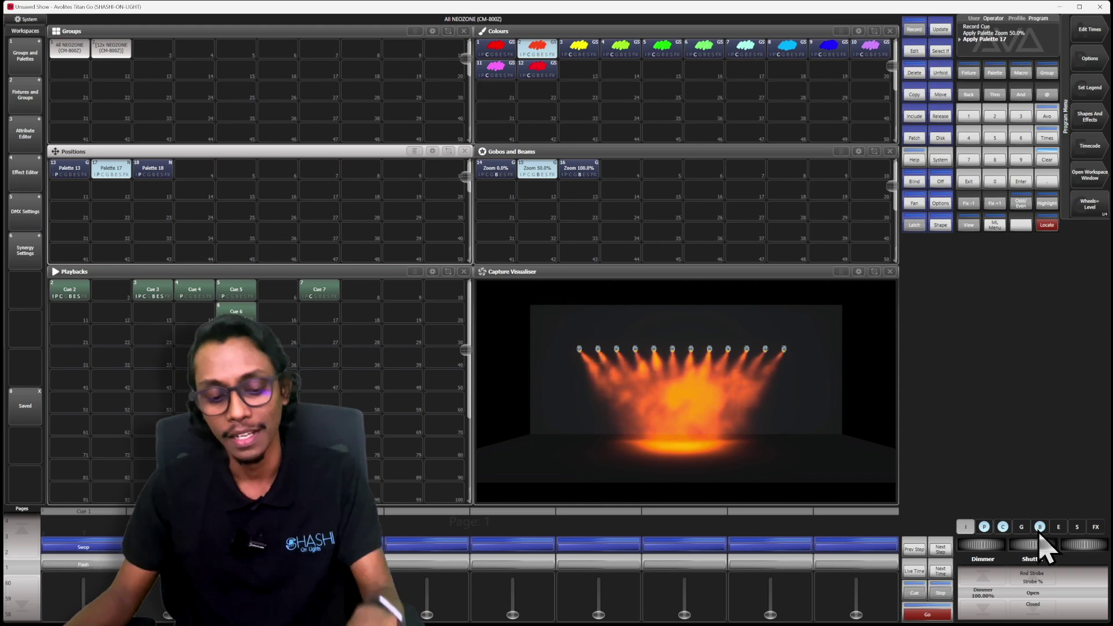
{"action": "key", "text": "r"}
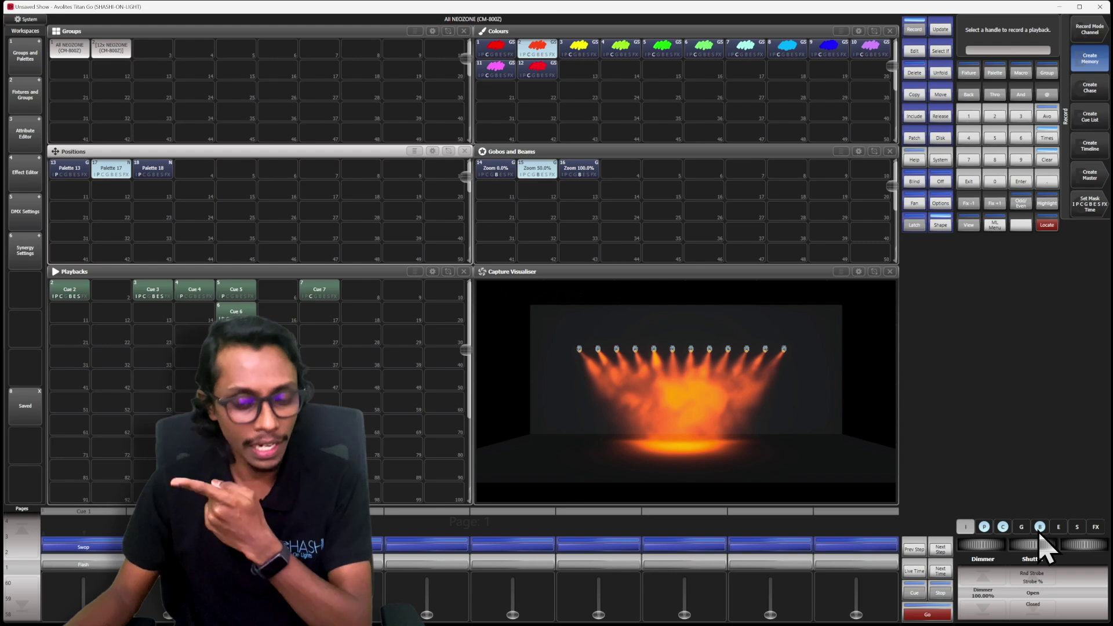
{"action": "left_click", "coordinate": [363, 295]}
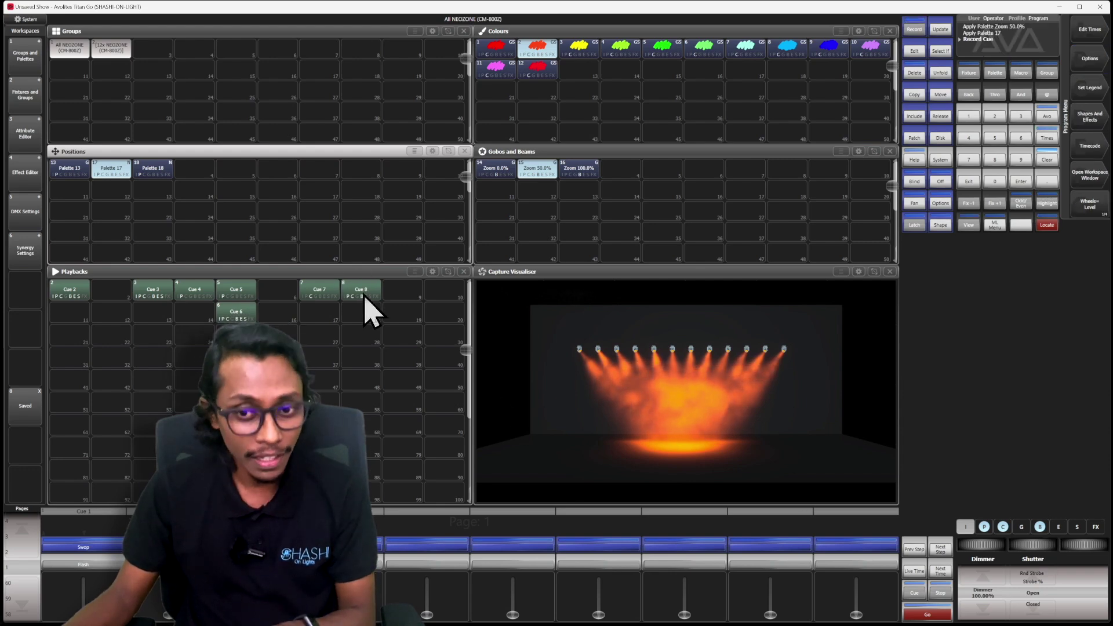
{"action": "key", "text": "ctrl+c"}
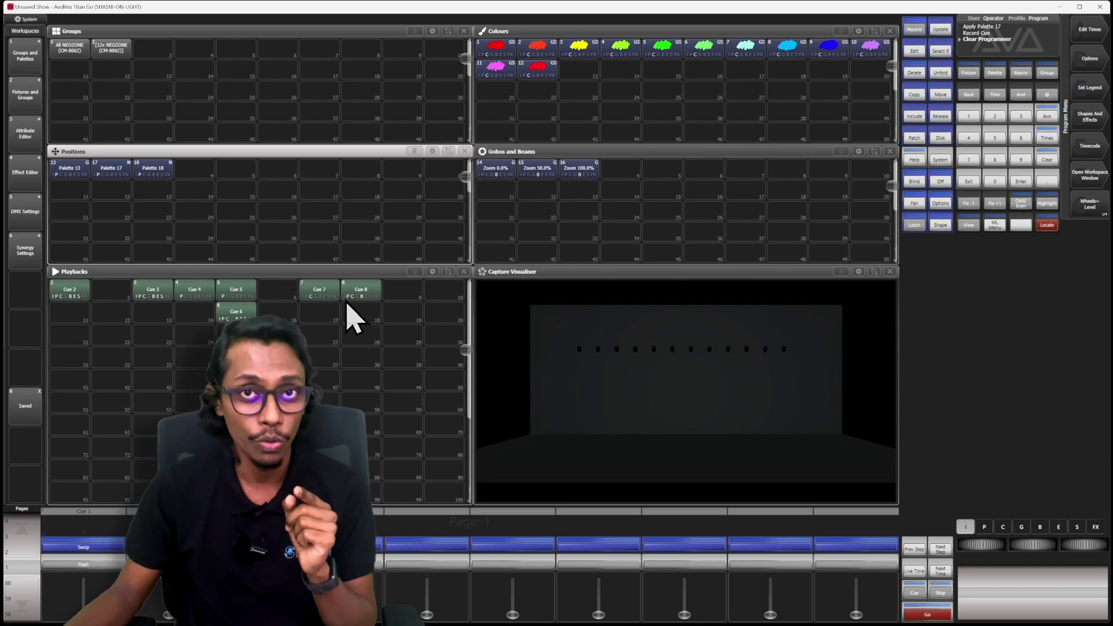
Raise the All NEOZONE (CM-800Z) group's dimmer to 100%, clear the programmer, and reselect and locate the group
{"action": "left_click", "coordinate": [80, 52]}
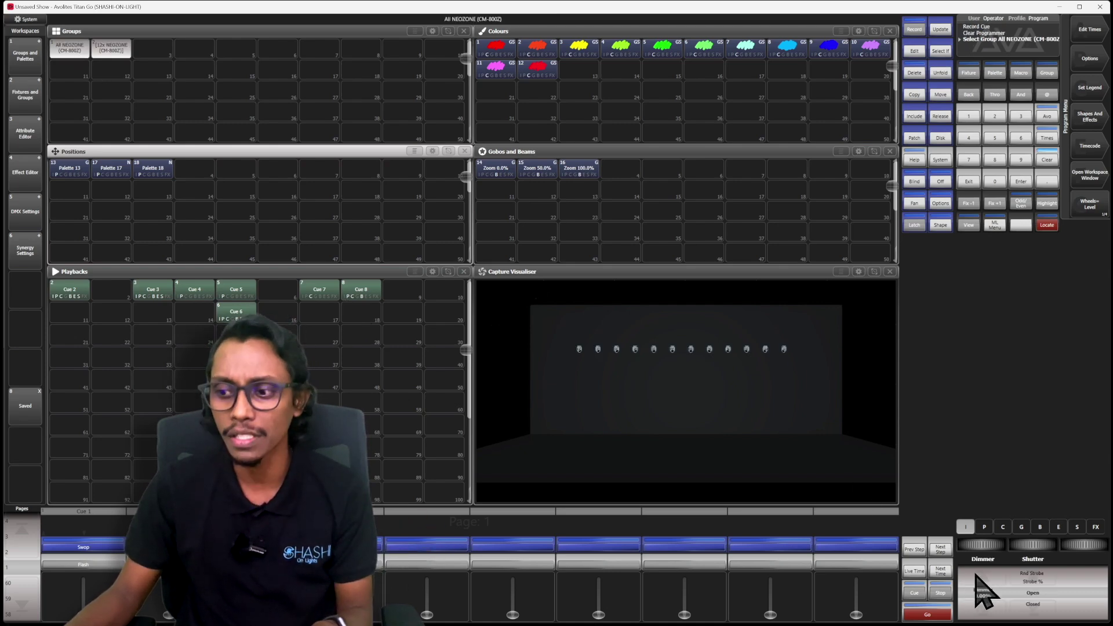
{"action": "left_click_drag", "start_coordinate": [977, 592], "coordinate": [988, 594]}
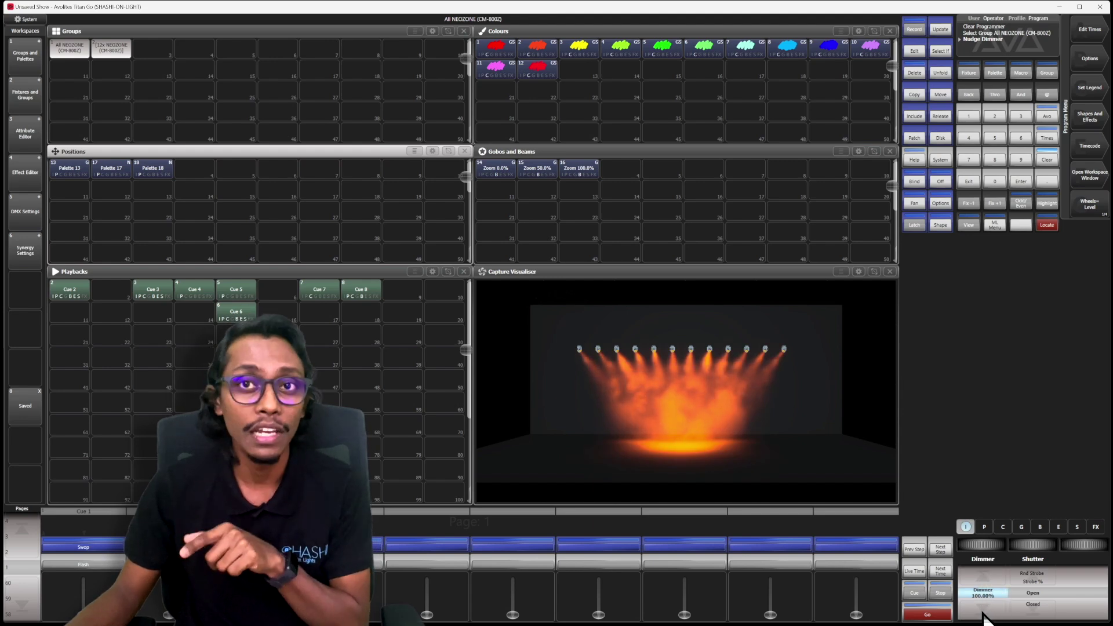
{"action": "key", "text": "c"}
{"action": "key", "text": "c"}
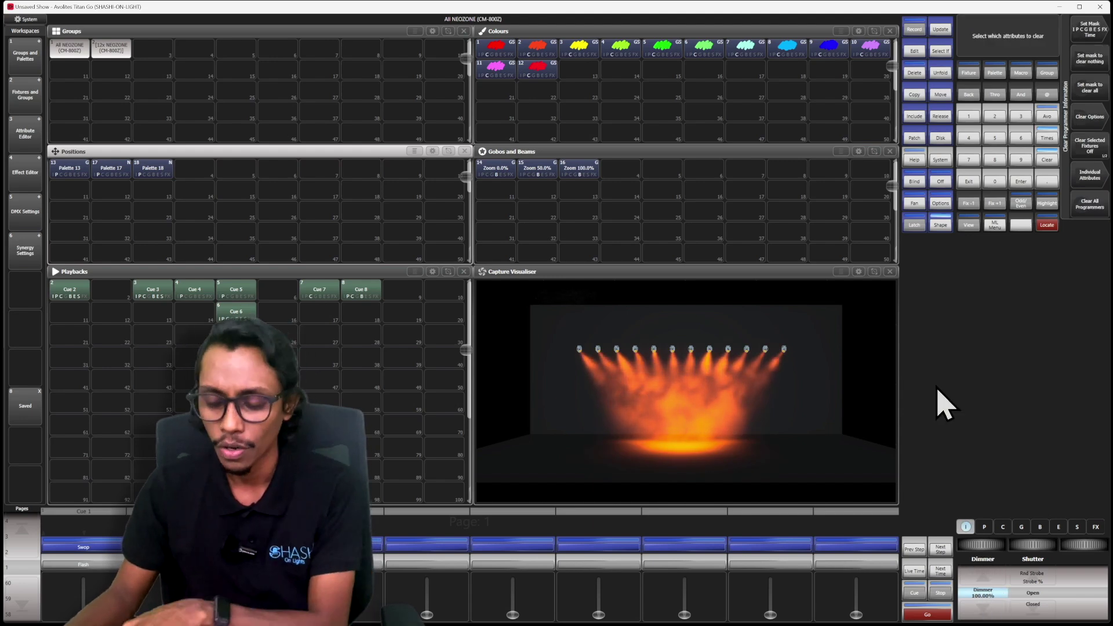
{"action": "left_click", "coordinate": [70, 51]}
{"action": "key", "text": "ctrl+l"}
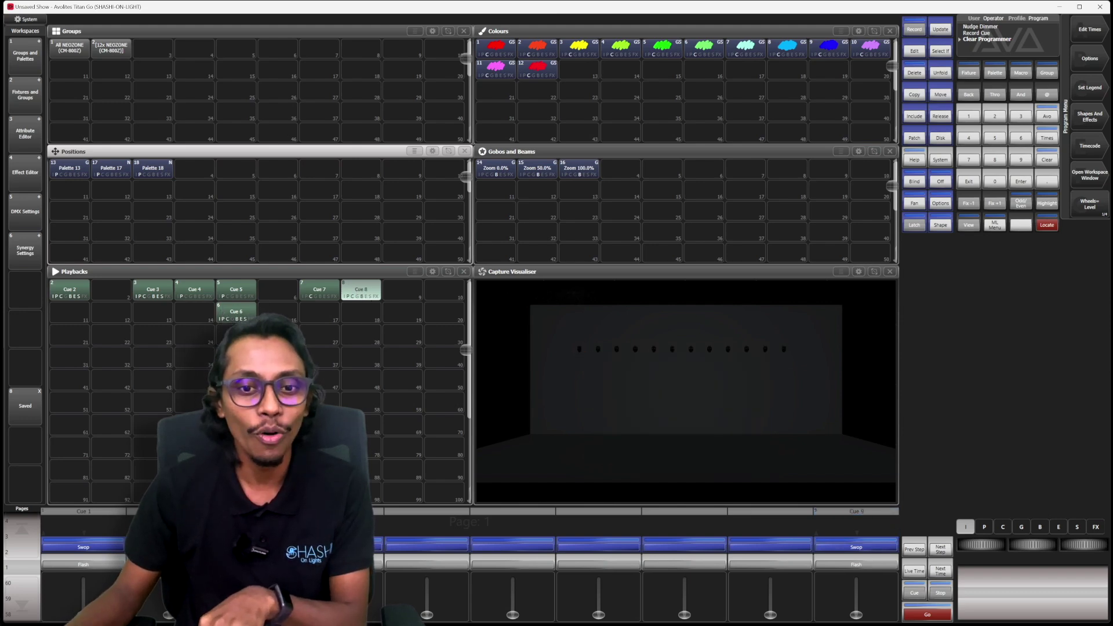
Preview Cue 5 combined with Cues 7, 8 and 9, and release Cues 5, 7 and 8
{"action": "left_click", "coordinate": [244, 296]}
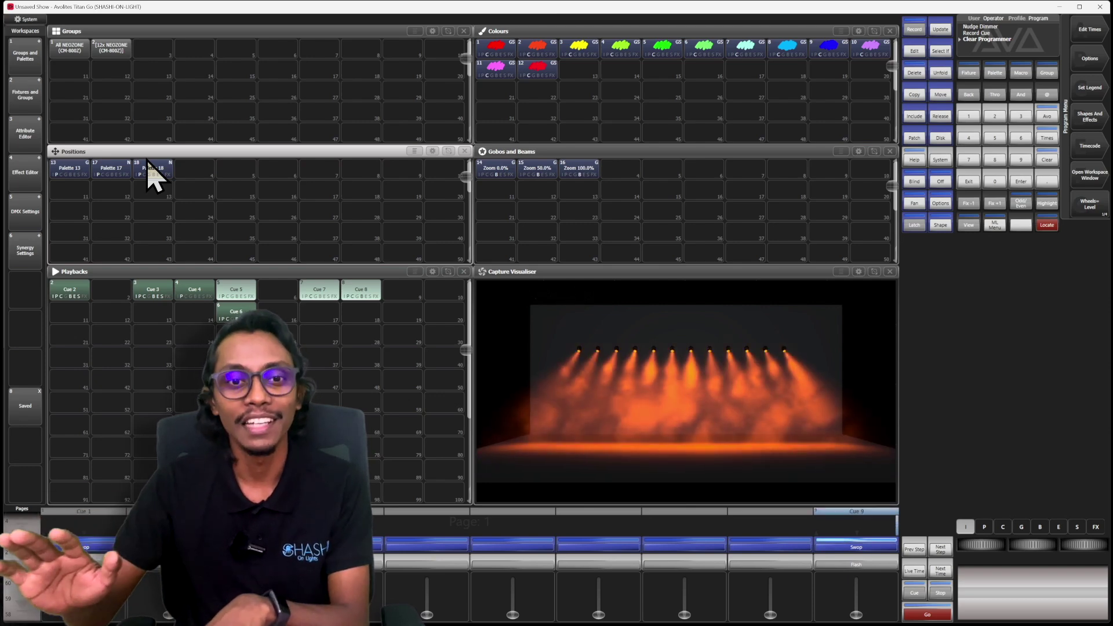
{"action": "key", "text": "Escape"}
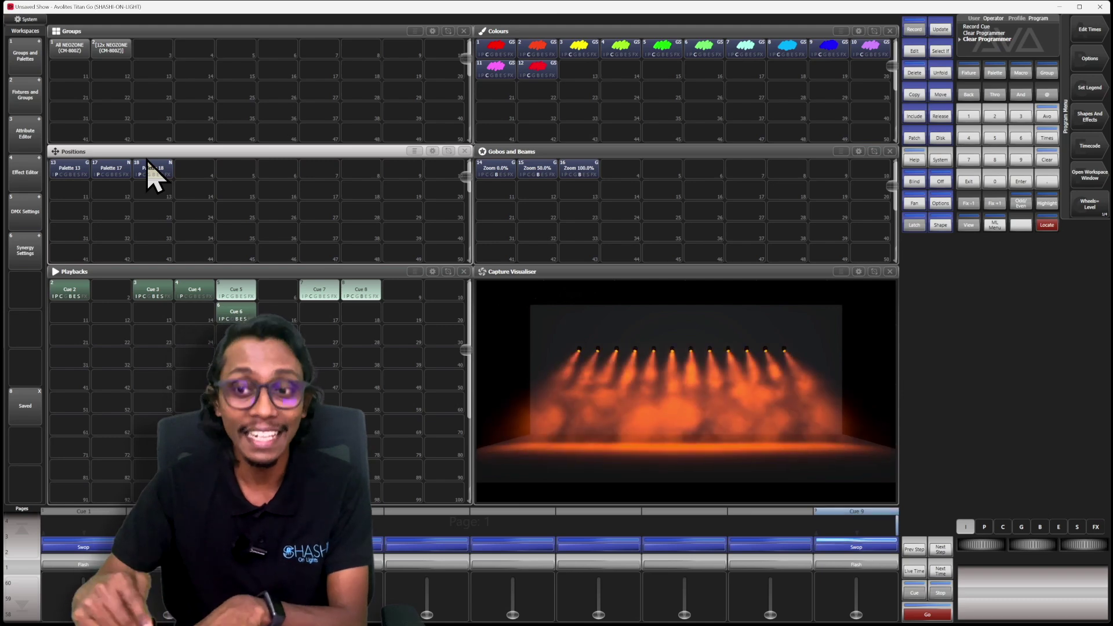
{"action": "key", "text": "Escape"}
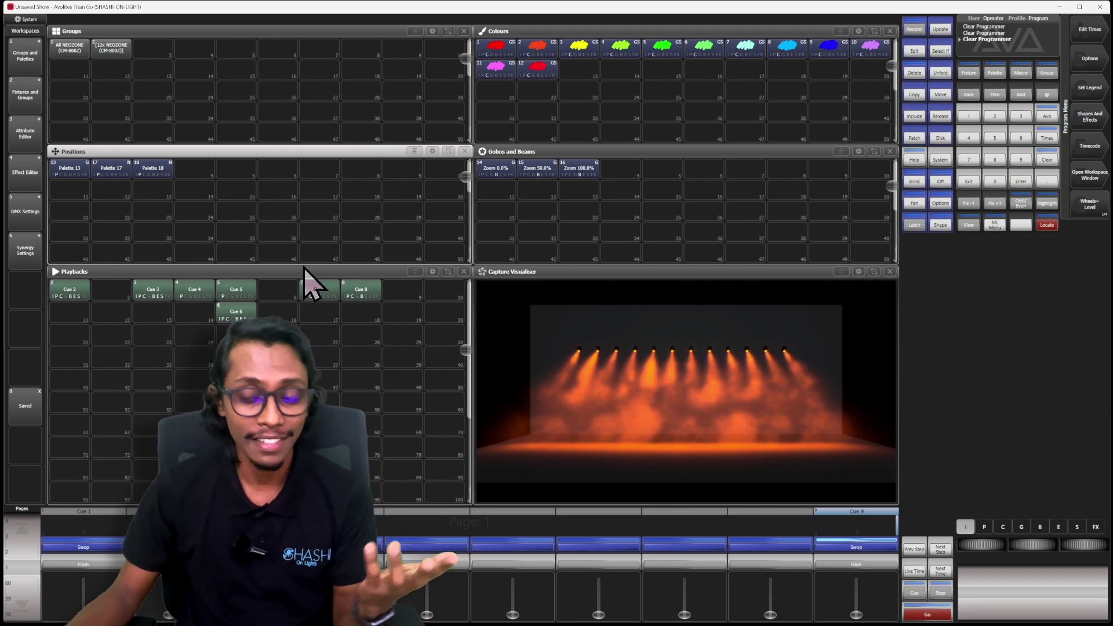
Apply a Pan Swing position shape to the All NEOZONE (CM-800Z) group
{"action": "left_click", "coordinate": [70, 49]}
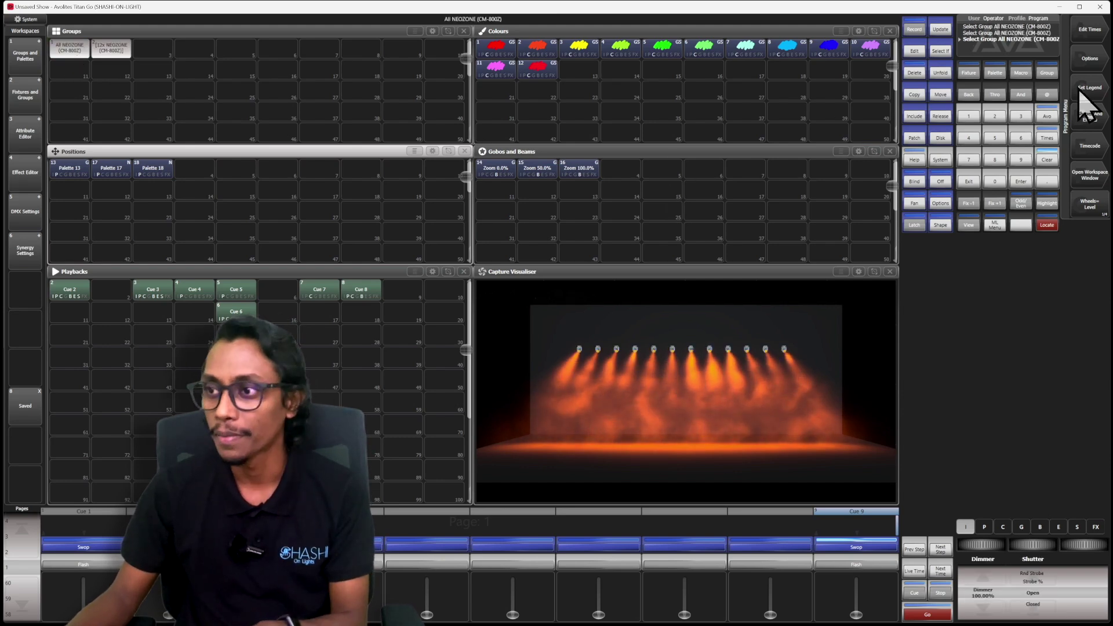
{"action": "left_click", "coordinate": [1085, 118]}
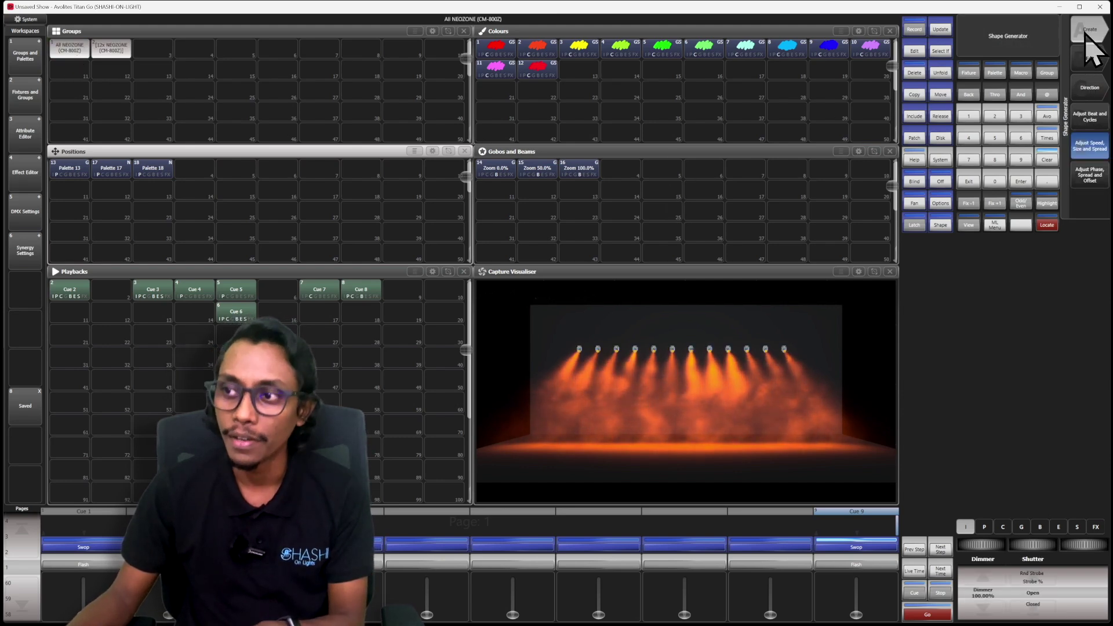
{"action": "left_click", "coordinate": [1090, 35]}
{"action": "left_click", "coordinate": [1090, 82]}
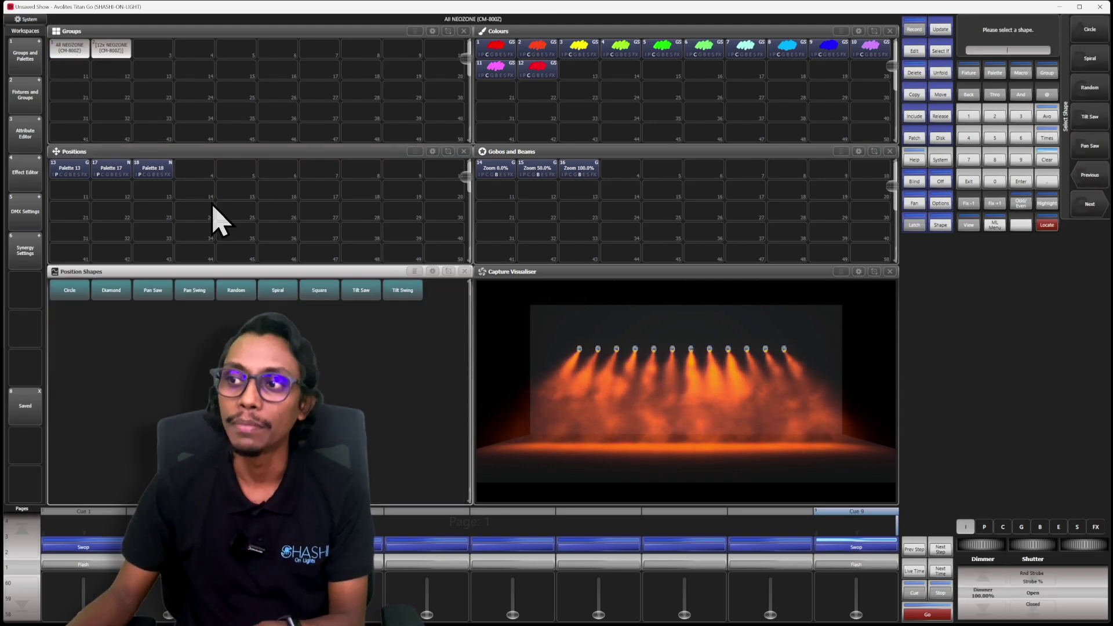
{"action": "left_click", "coordinate": [195, 292]}
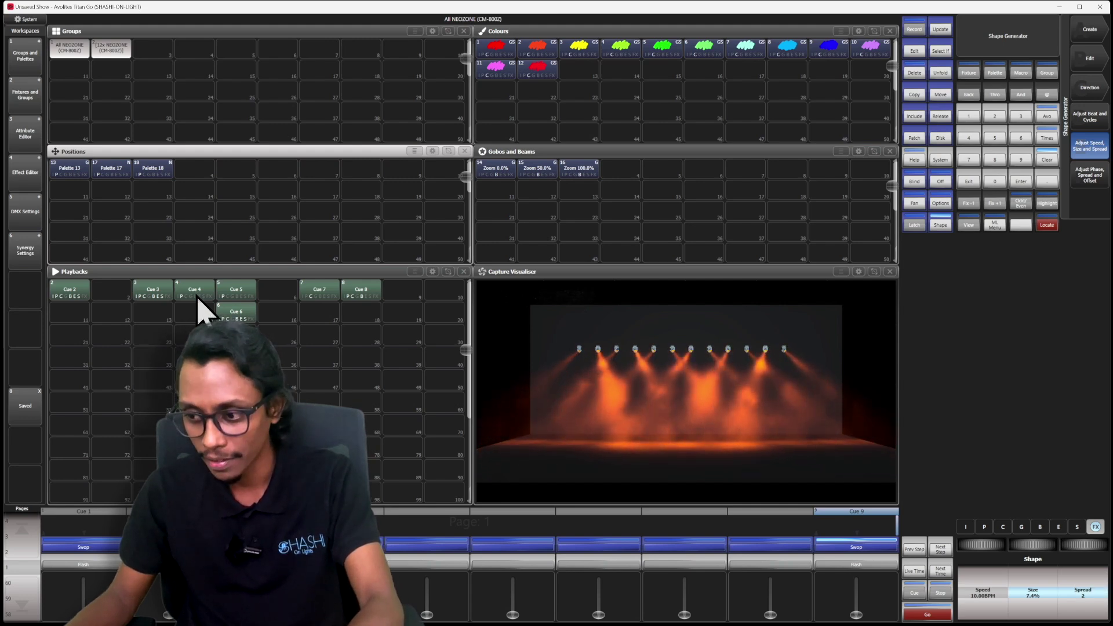
Record the Pan Swing shape in Channel mode on playback handle 31 and in Fixture mode on handle 32, and clear the programmer
{"action": "key", "text": "r"}
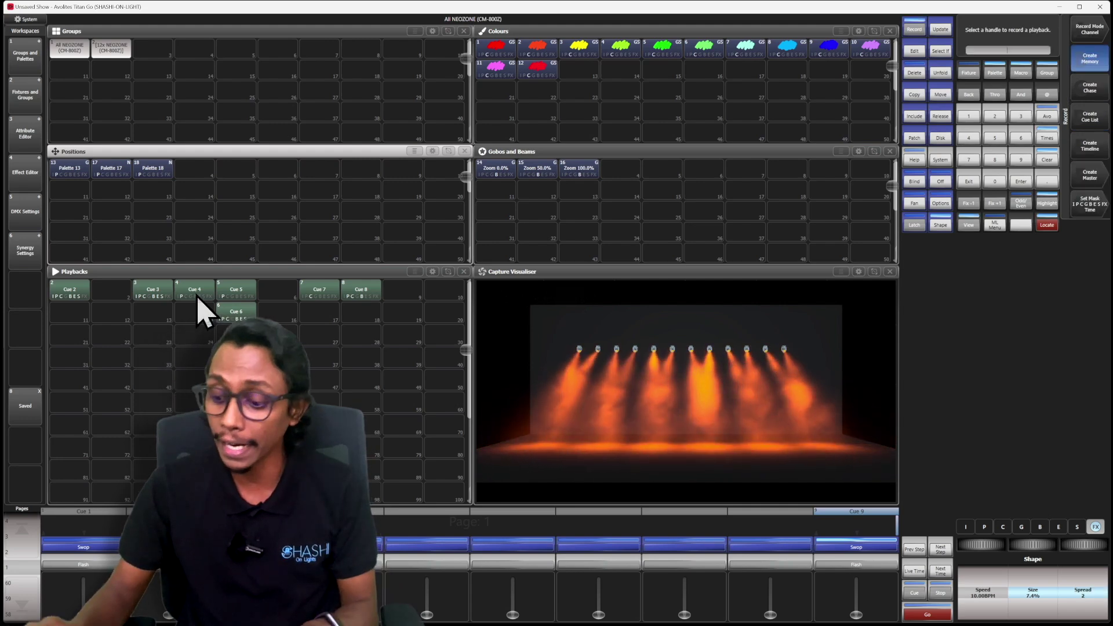
{"action": "left_click", "coordinate": [65, 361]}
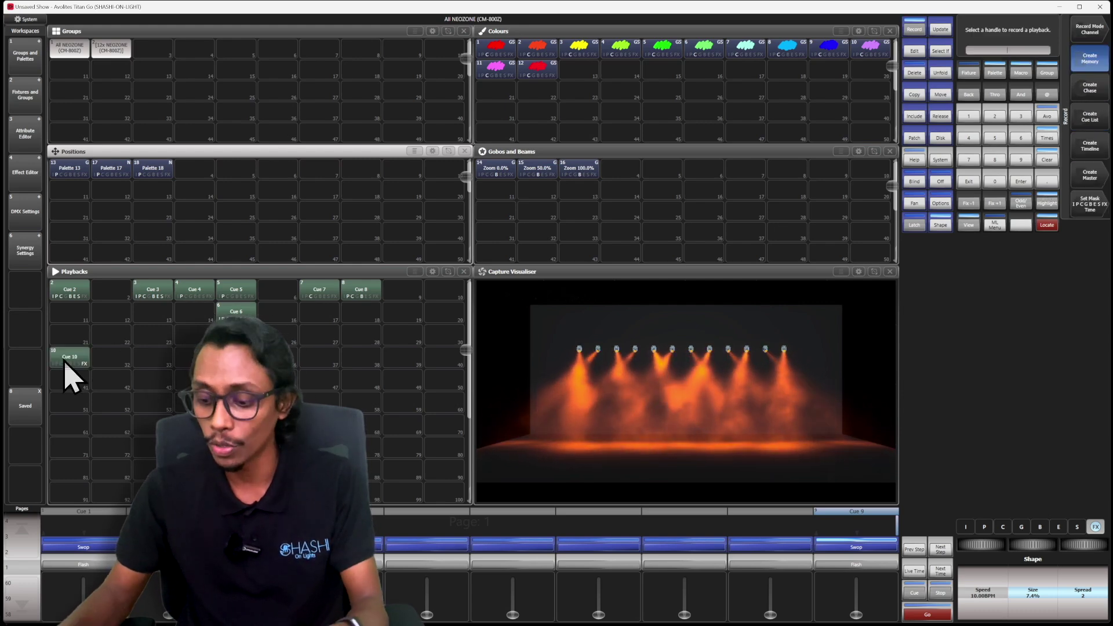
{"action": "key", "text": "r"}
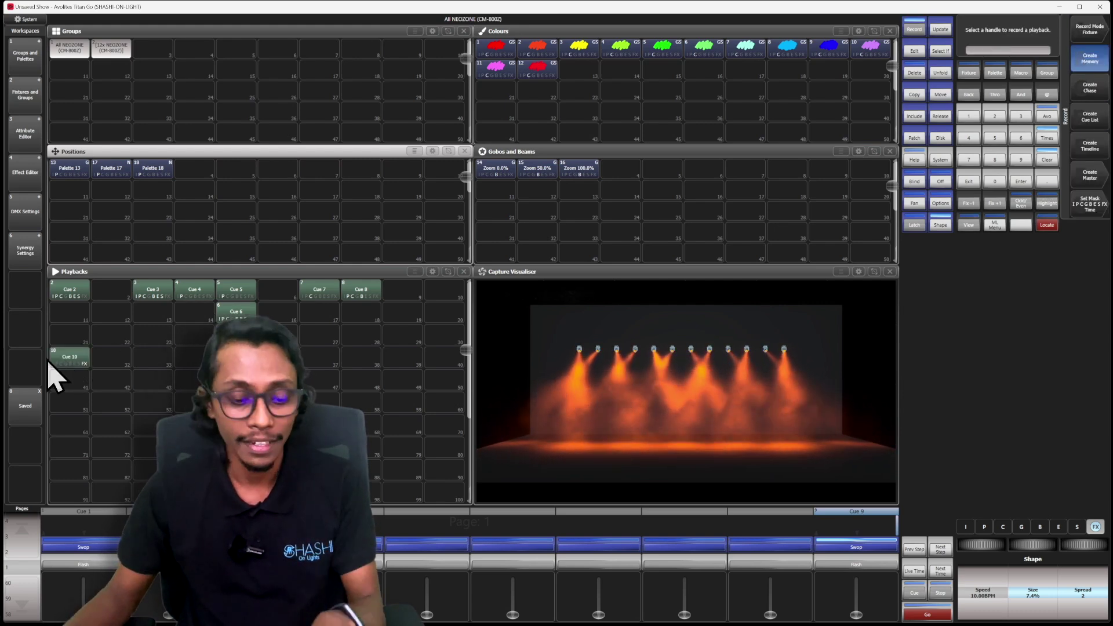
{"action": "left_click", "coordinate": [119, 362]}
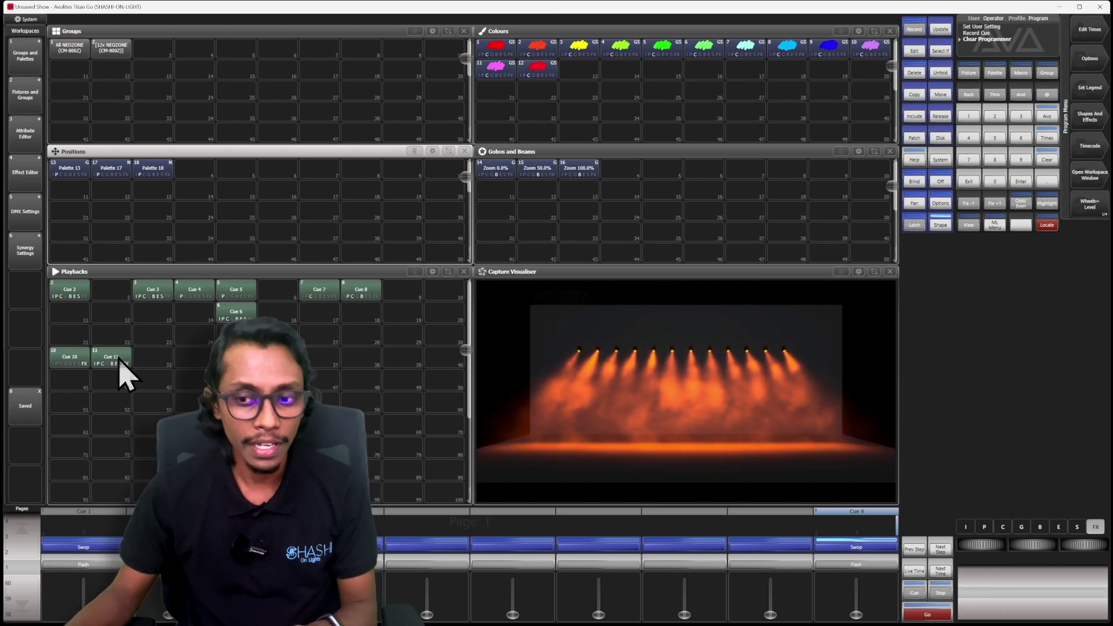
{"action": "key", "text": "c"}
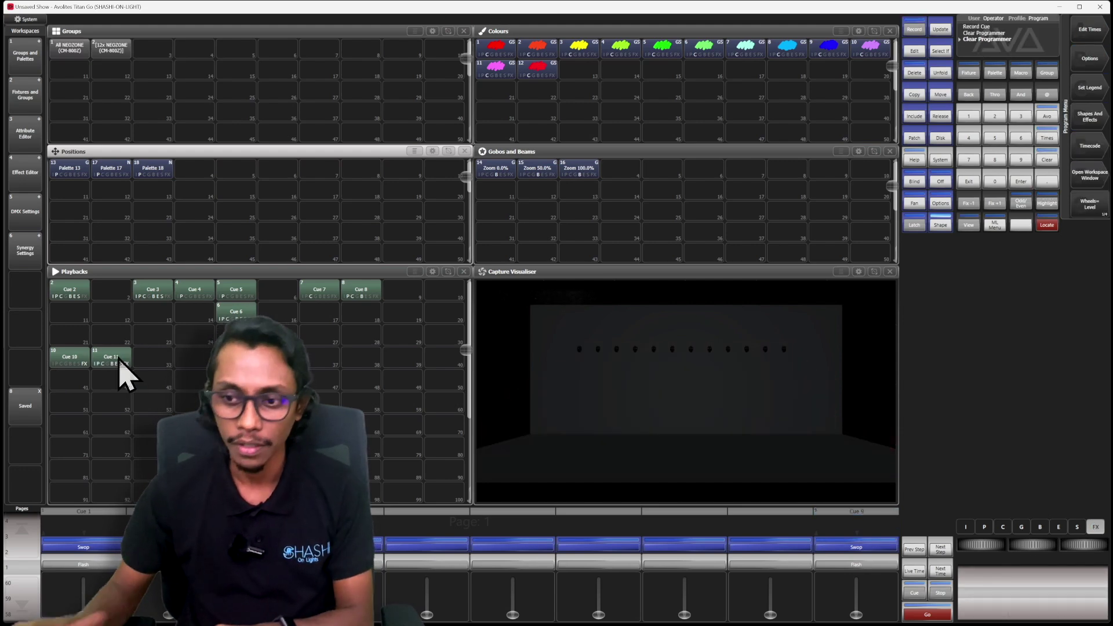
Locate the All NEOZONE (CM-800Z) group to reset its attributes, and clear the programmer
{"action": "left_click", "coordinate": [71, 47]}
{"action": "key", "text": "l"}
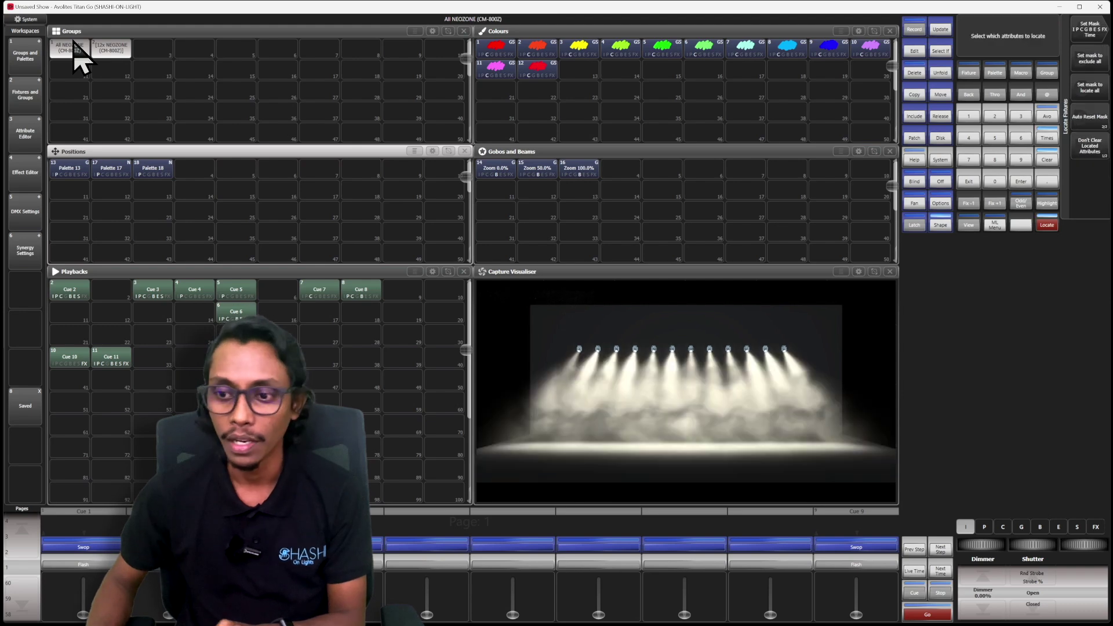
{"action": "key", "text": "c"}
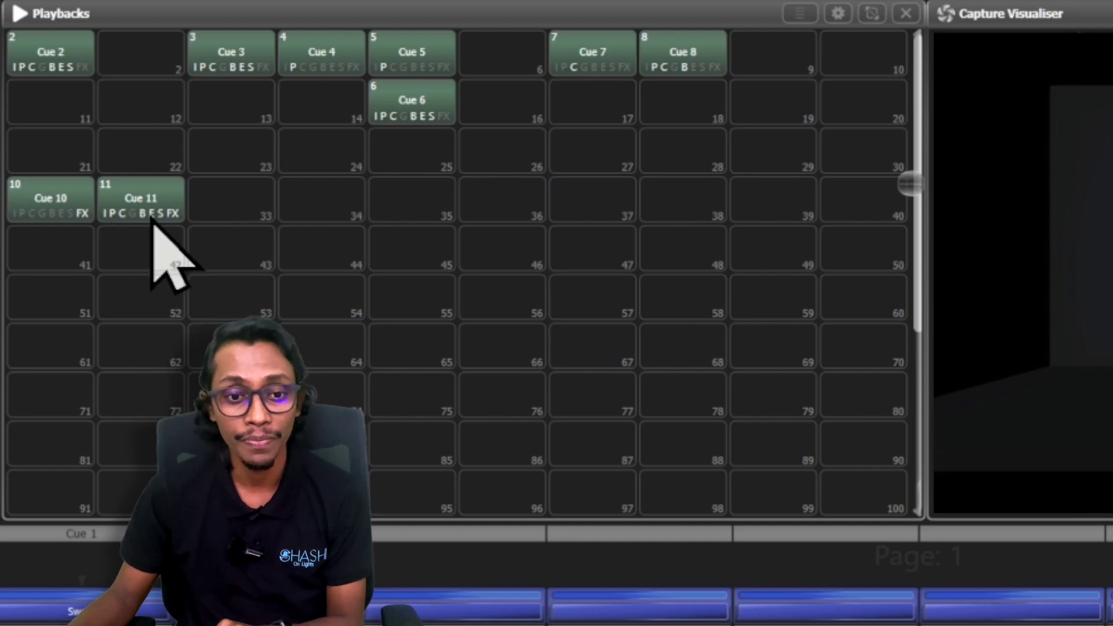
Preview the Channel-mode shape Cue 10 combined with Cues 9, 4 and 7, and release Cues 4, 7 and 9
{"action": "left_click", "coordinate": [51, 208]}
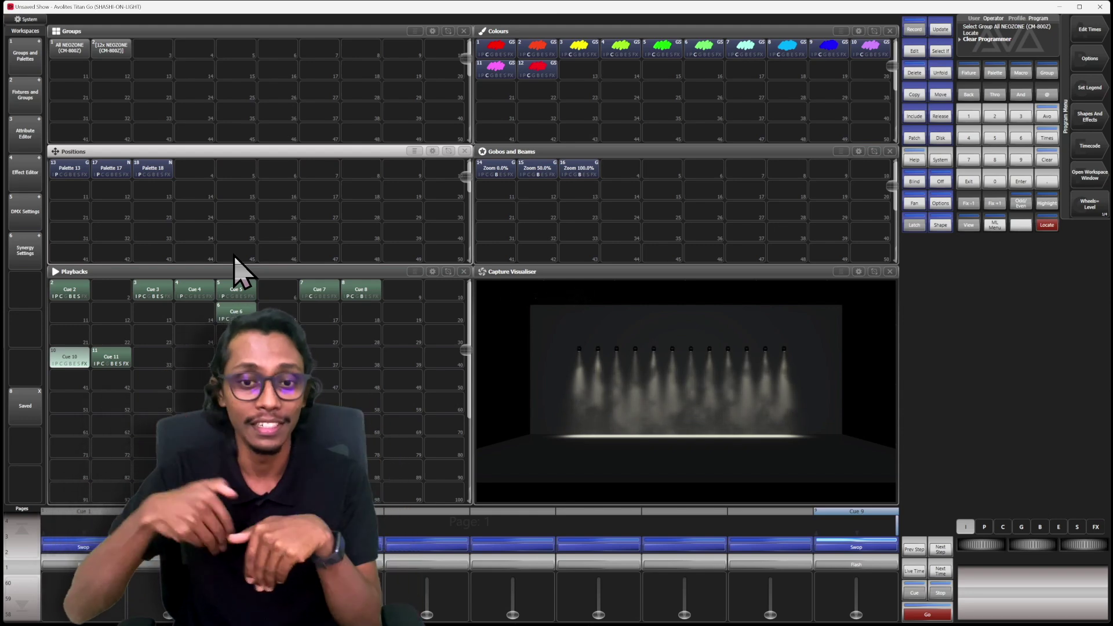
{"action": "left_click", "coordinate": [203, 294]}
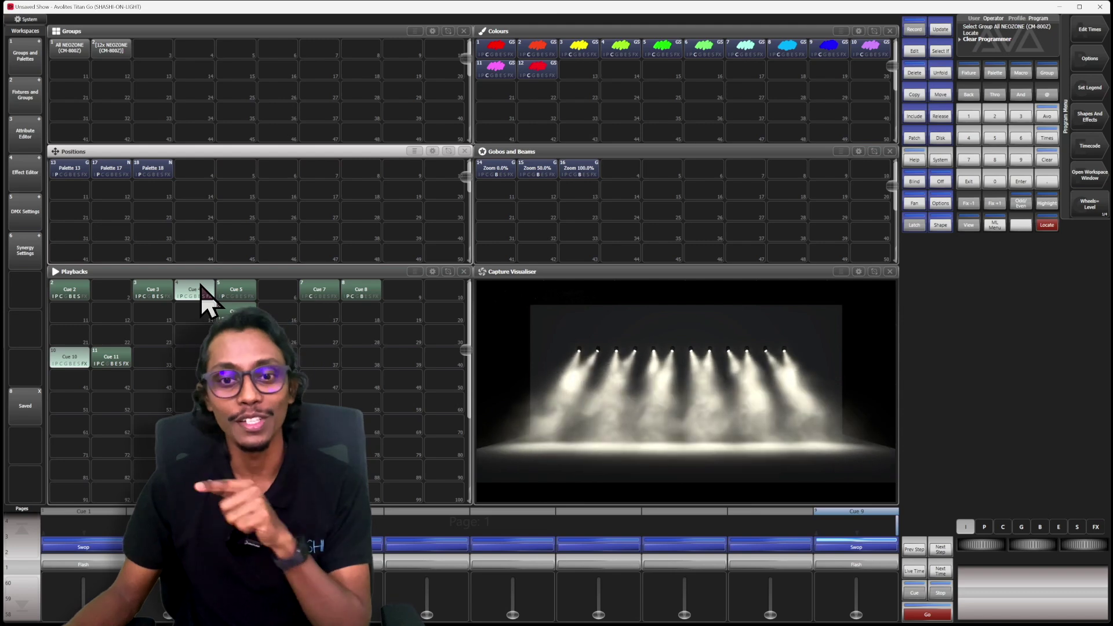
{"action": "left_click", "coordinate": [329, 295]}
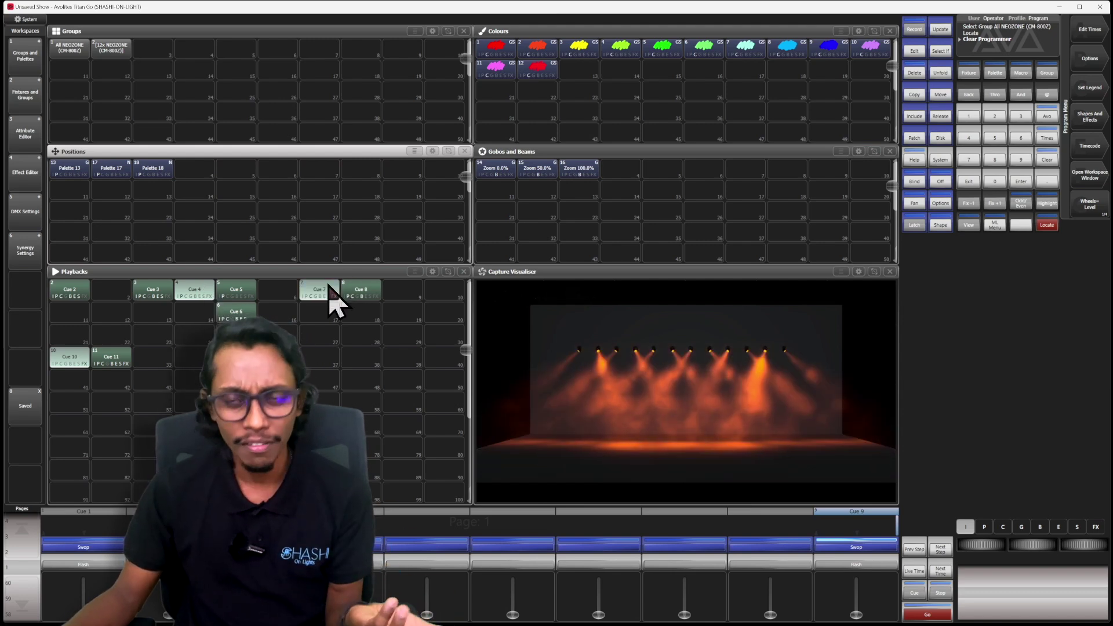
{"action": "key", "text": "c"}
{"action": "key", "text": "c"}
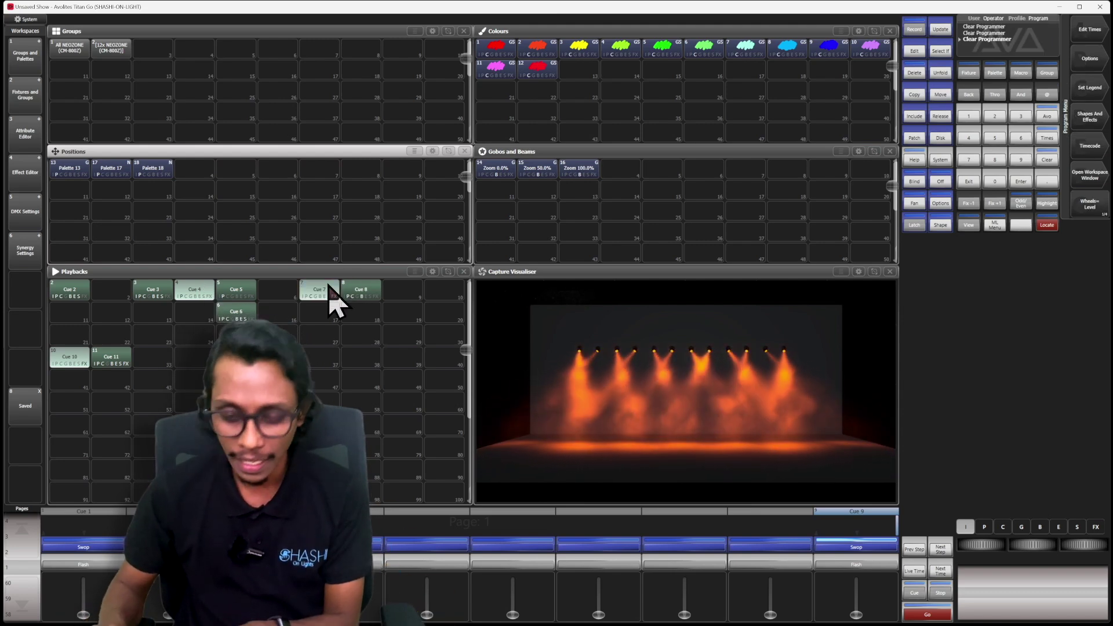
{"action": "left_click", "coordinate": [333, 294]}
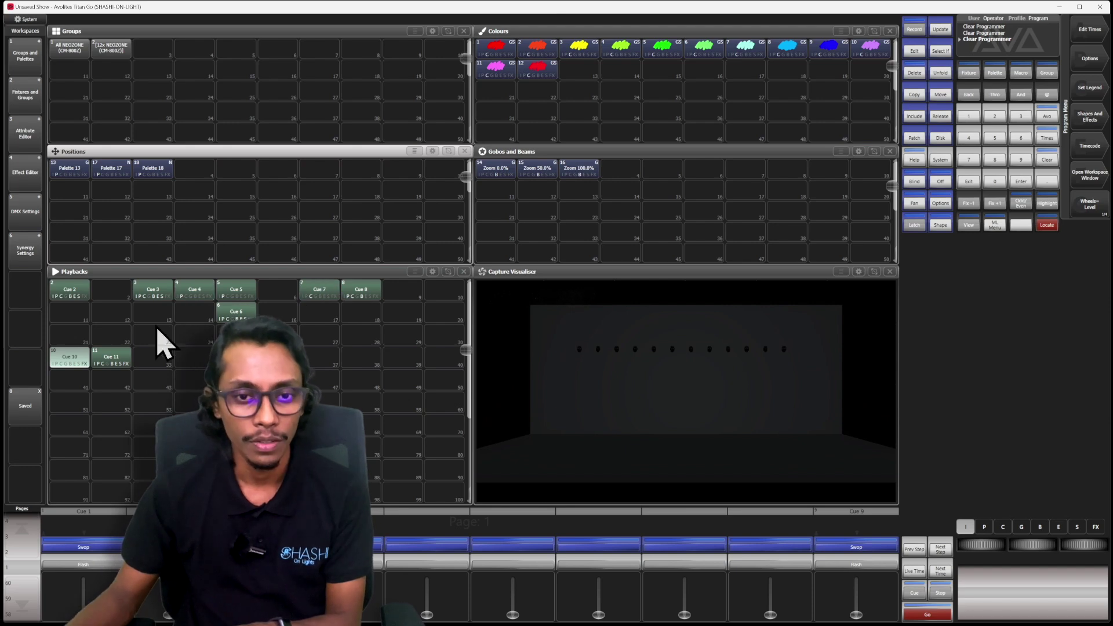
Preview the Fixture-mode shape Cue 11 alone and over Cue 2, and release both cues
{"action": "left_click", "coordinate": [101, 364]}
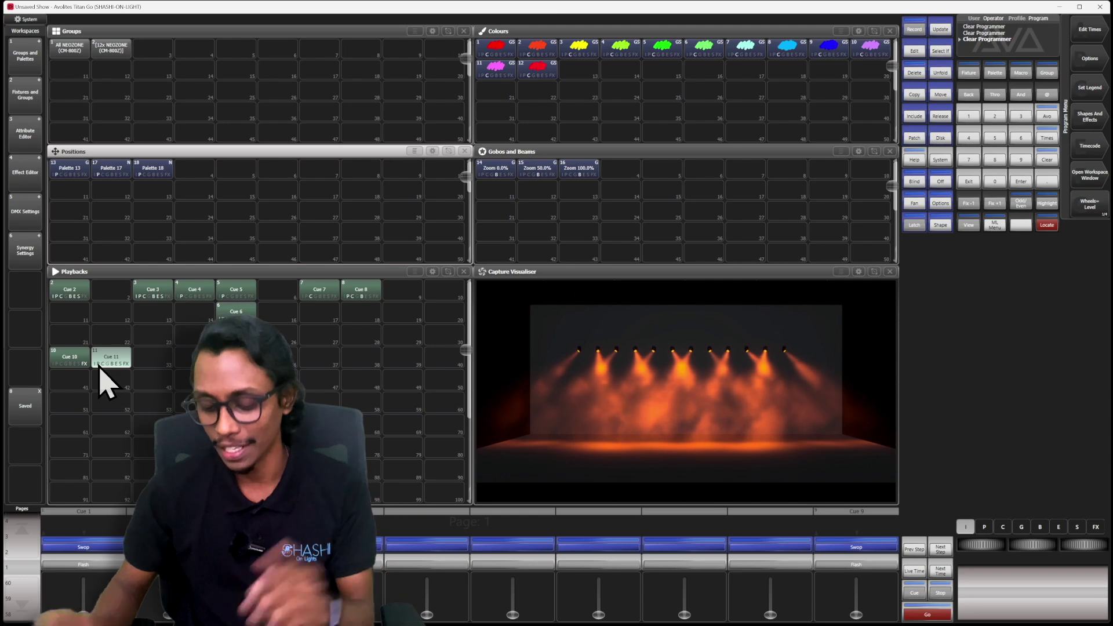
{"action": "left_click", "coordinate": [100, 365]}
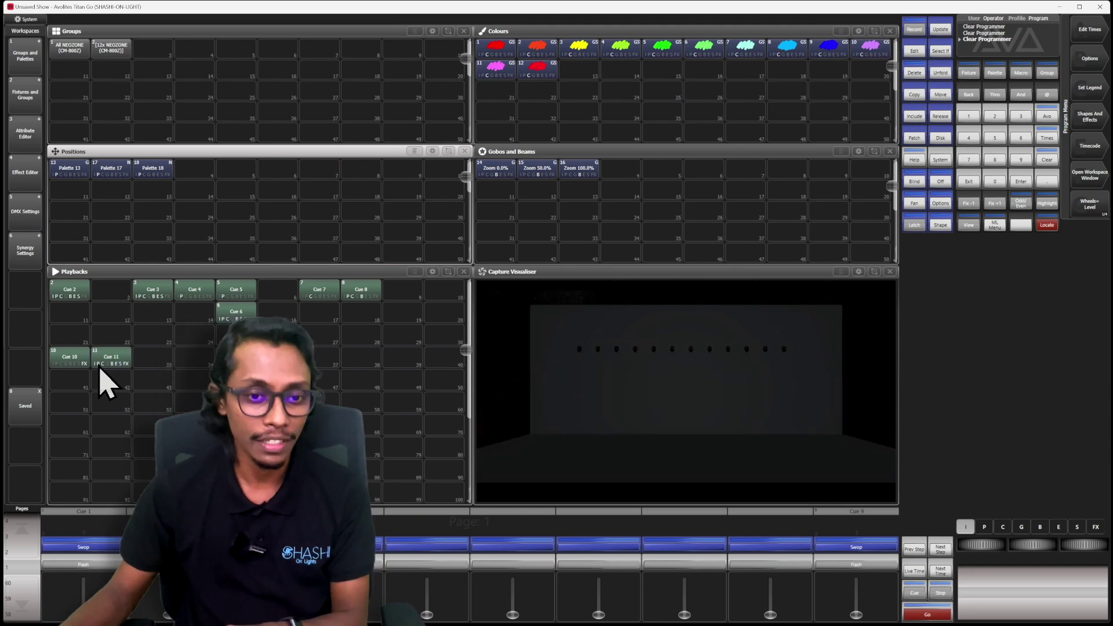
{"action": "left_click", "coordinate": [69, 293]}
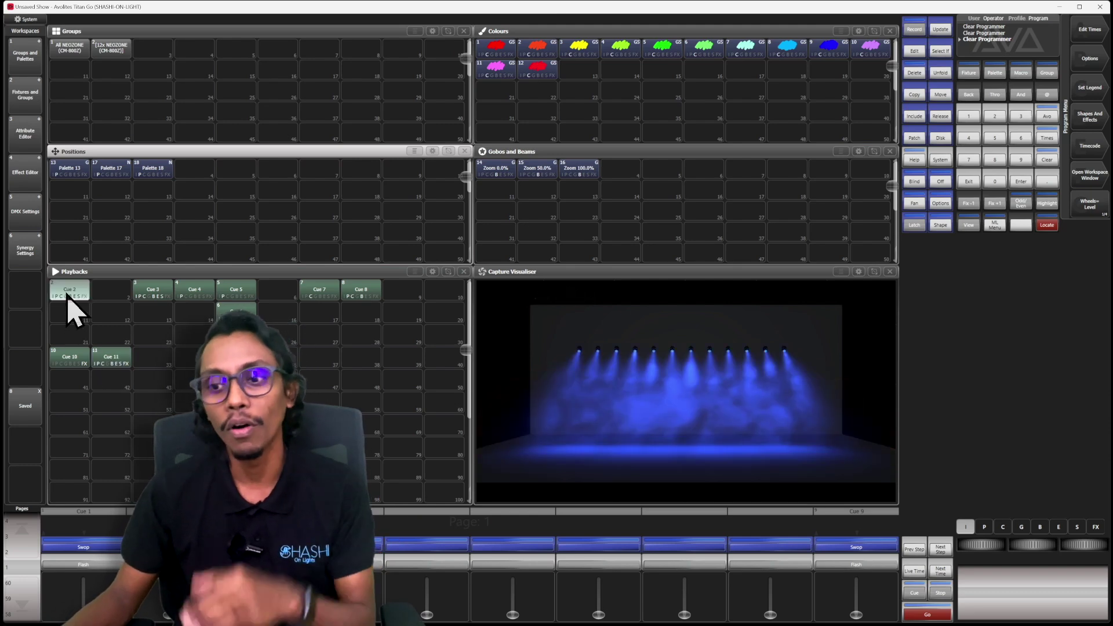
{"action": "left_click", "coordinate": [107, 365]}
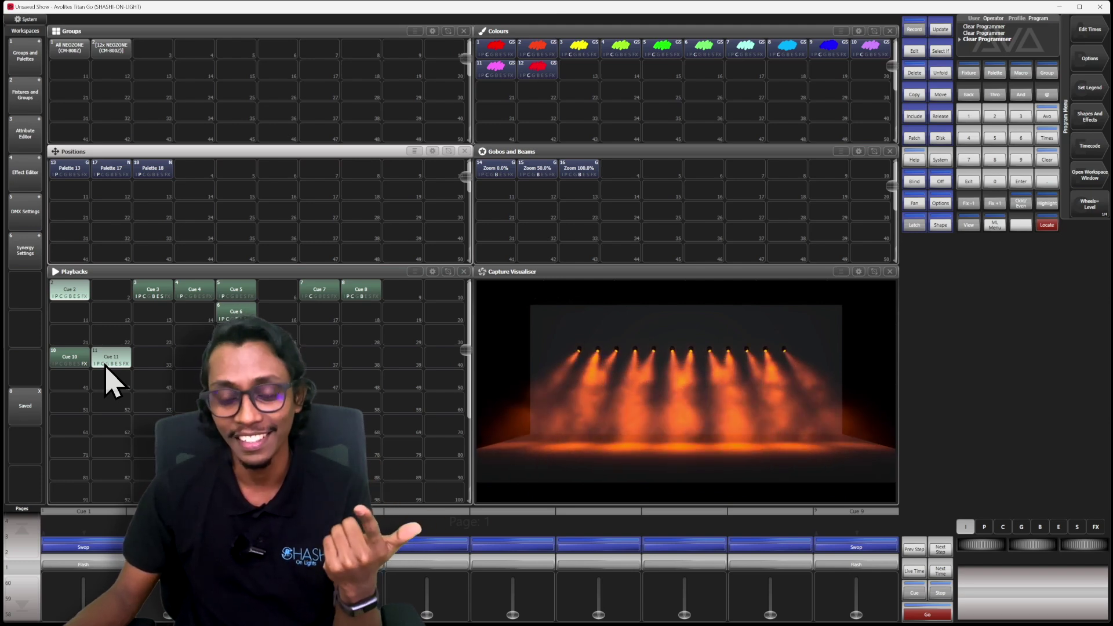
{"action": "left_click", "coordinate": [73, 296]}
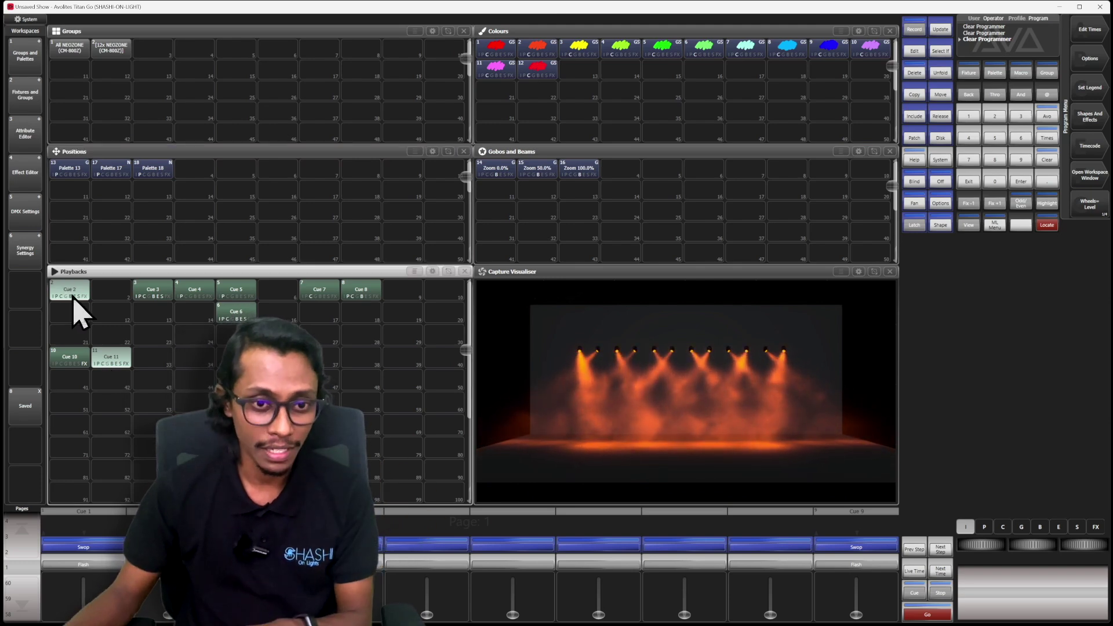
{"action": "left_click", "coordinate": [123, 363]}
Fire Cue 3, apply position Palette 17 to the All NEOZONE (CM-800Z) group, merge it into Cue 3 in Channel mode, and clear the programmer
{"action": "left_click", "coordinate": [145, 298]}
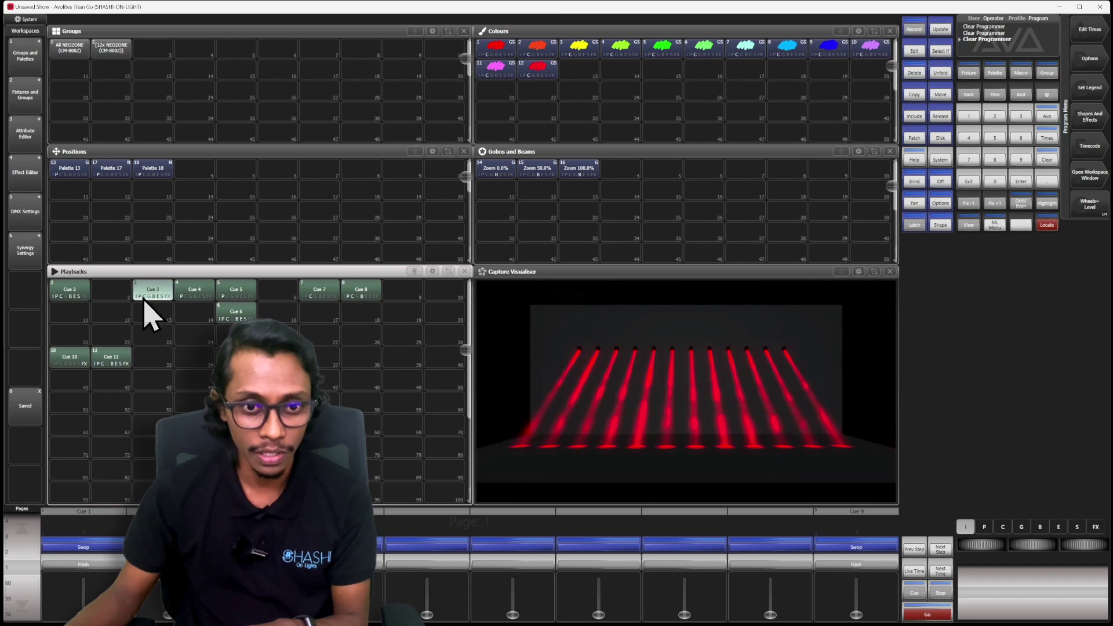
{"action": "left_click", "coordinate": [70, 49]}
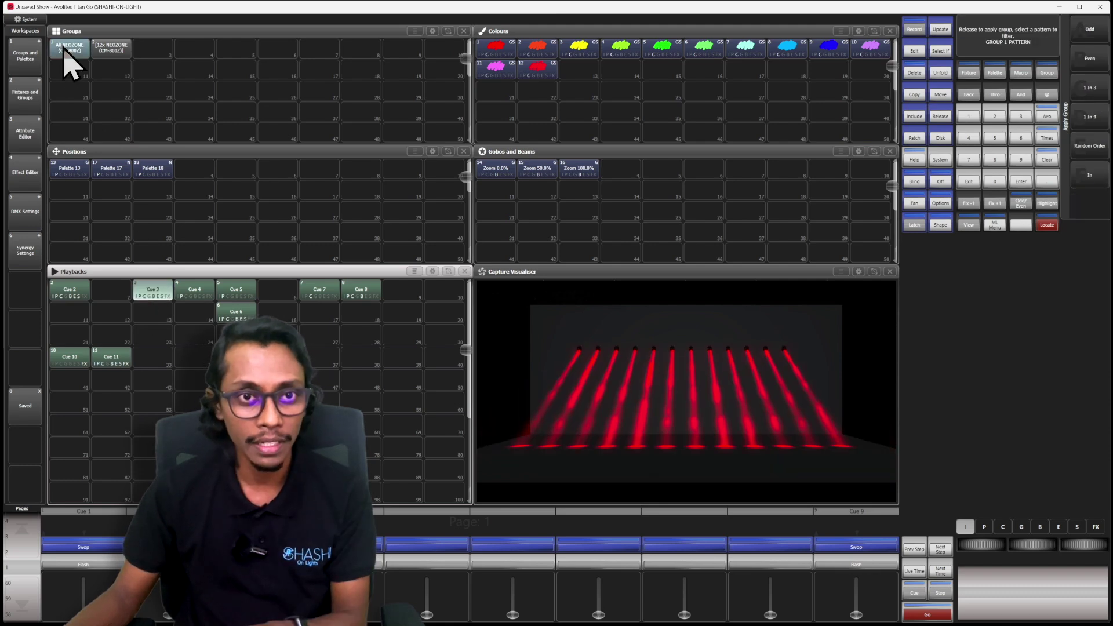
{"action": "left_click", "coordinate": [109, 173]}
{"action": "key", "text": "r"}
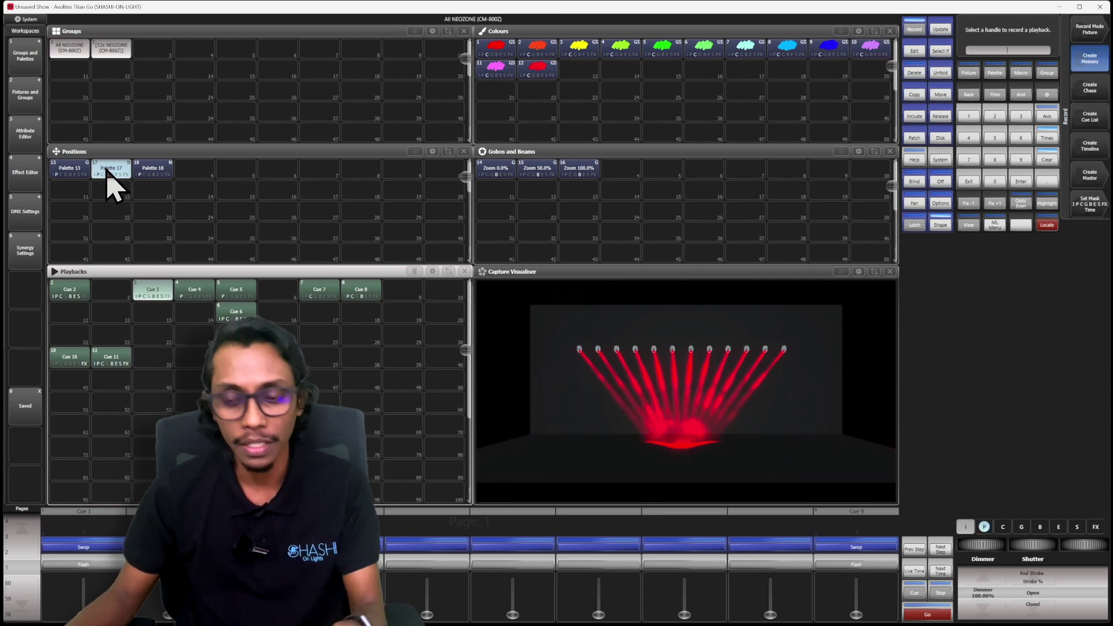
{"action": "key", "text": "F1"}
{"action": "key", "text": "F2"}
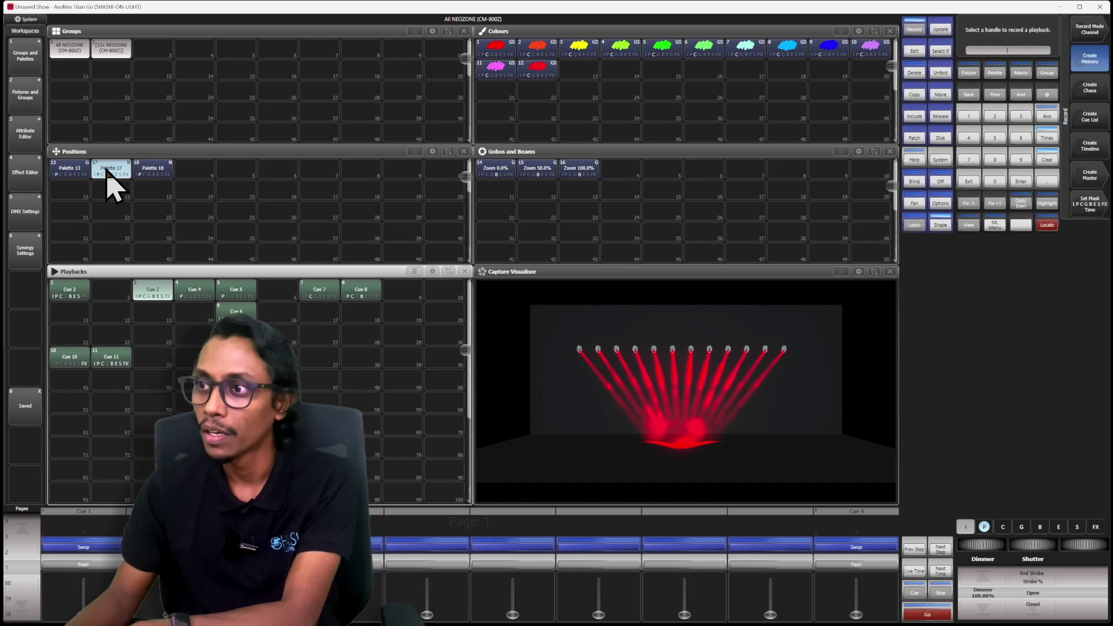
{"action": "left_click", "coordinate": [152, 292]}
{"action": "left_click", "coordinate": [154, 293]}
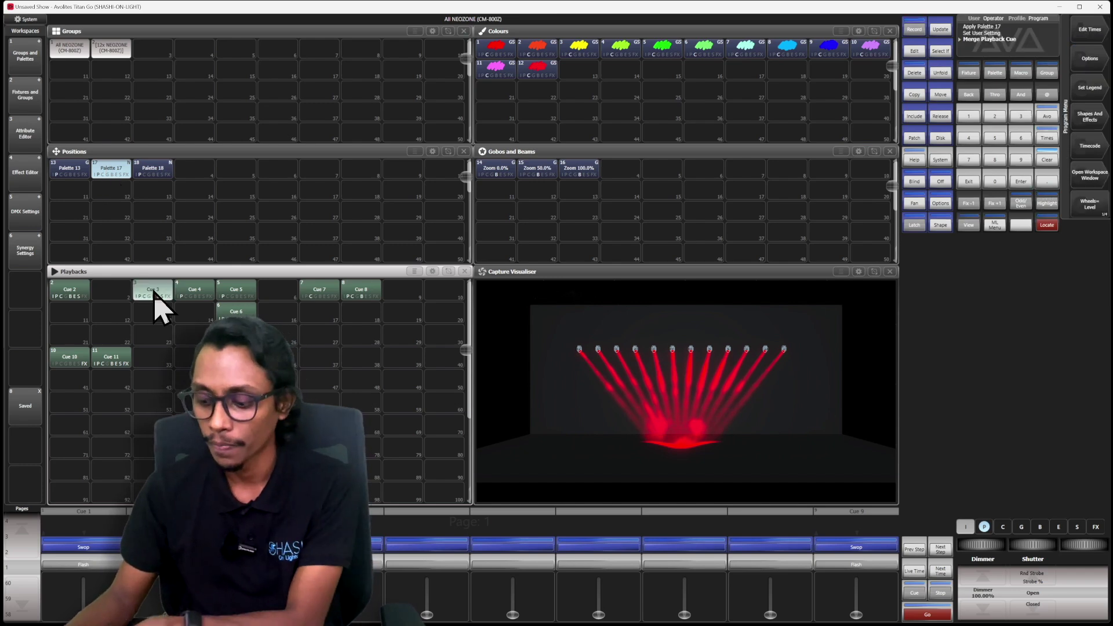
{"action": "left_click", "coordinate": [154, 293]}
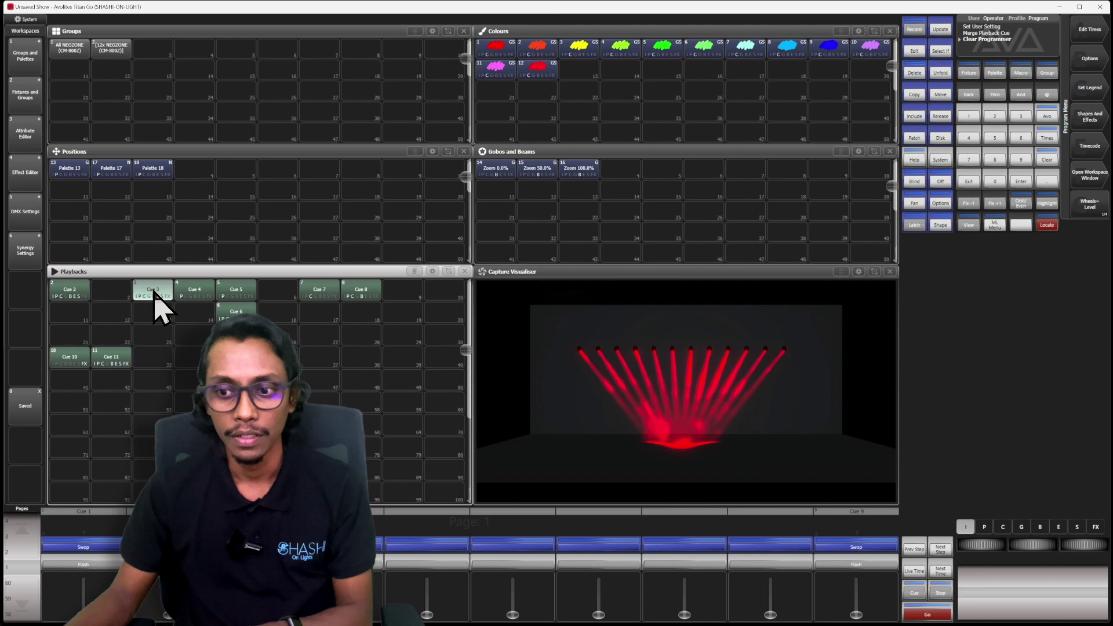
Preview Cue 11 over the running Cue 3, release Cue 11, and fire Cue 3 again
{"action": "left_click", "coordinate": [117, 367]}
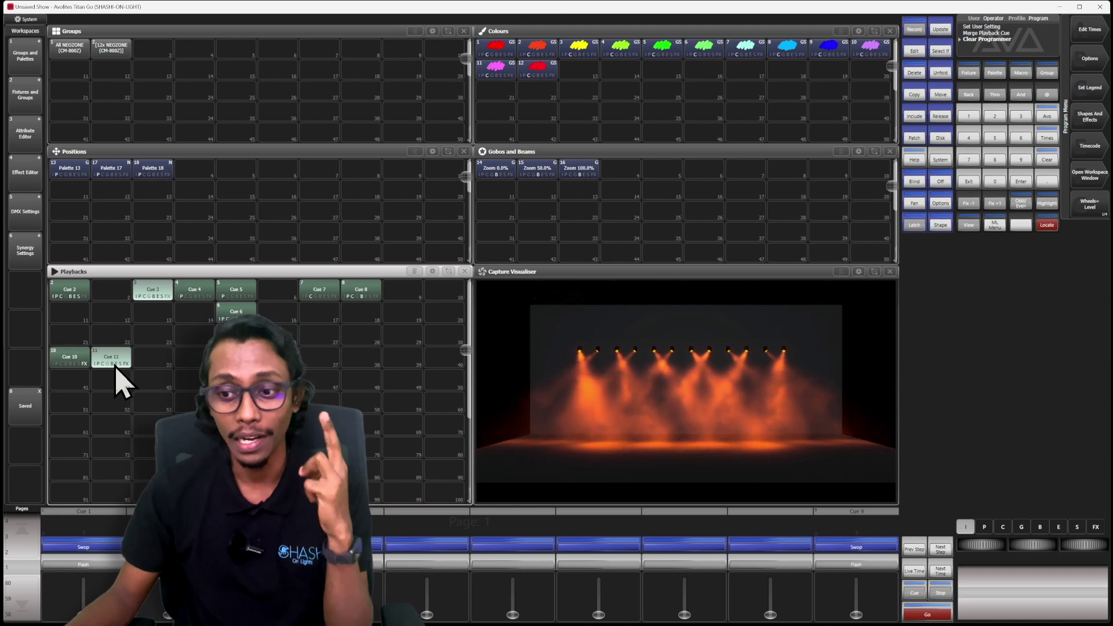
{"action": "left_click", "coordinate": [116, 367]}
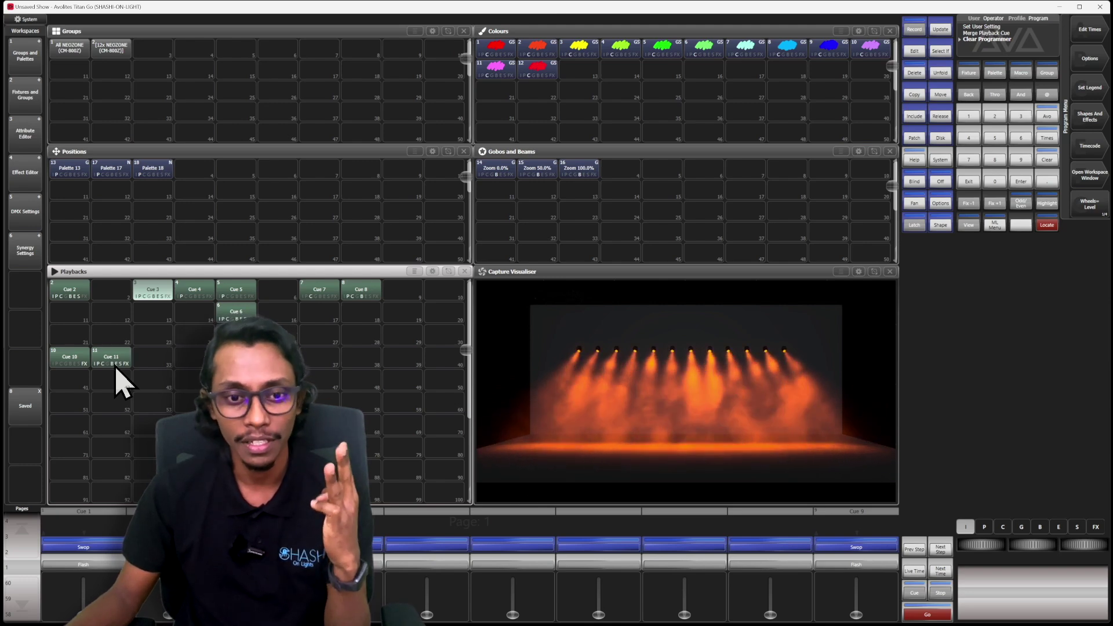
{"action": "left_click", "coordinate": [155, 298]}
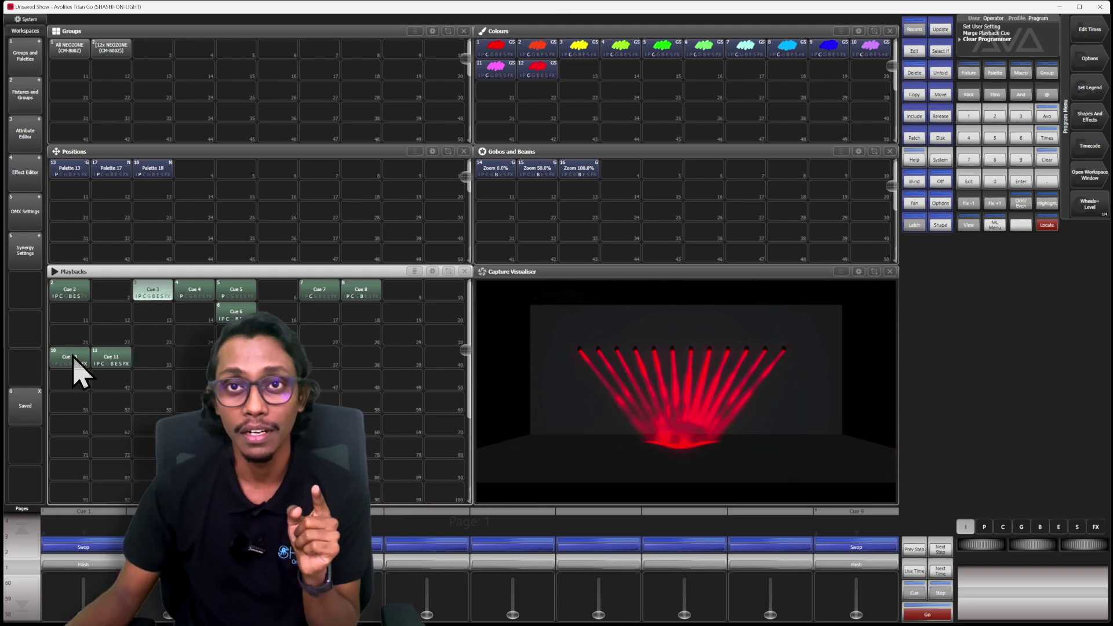